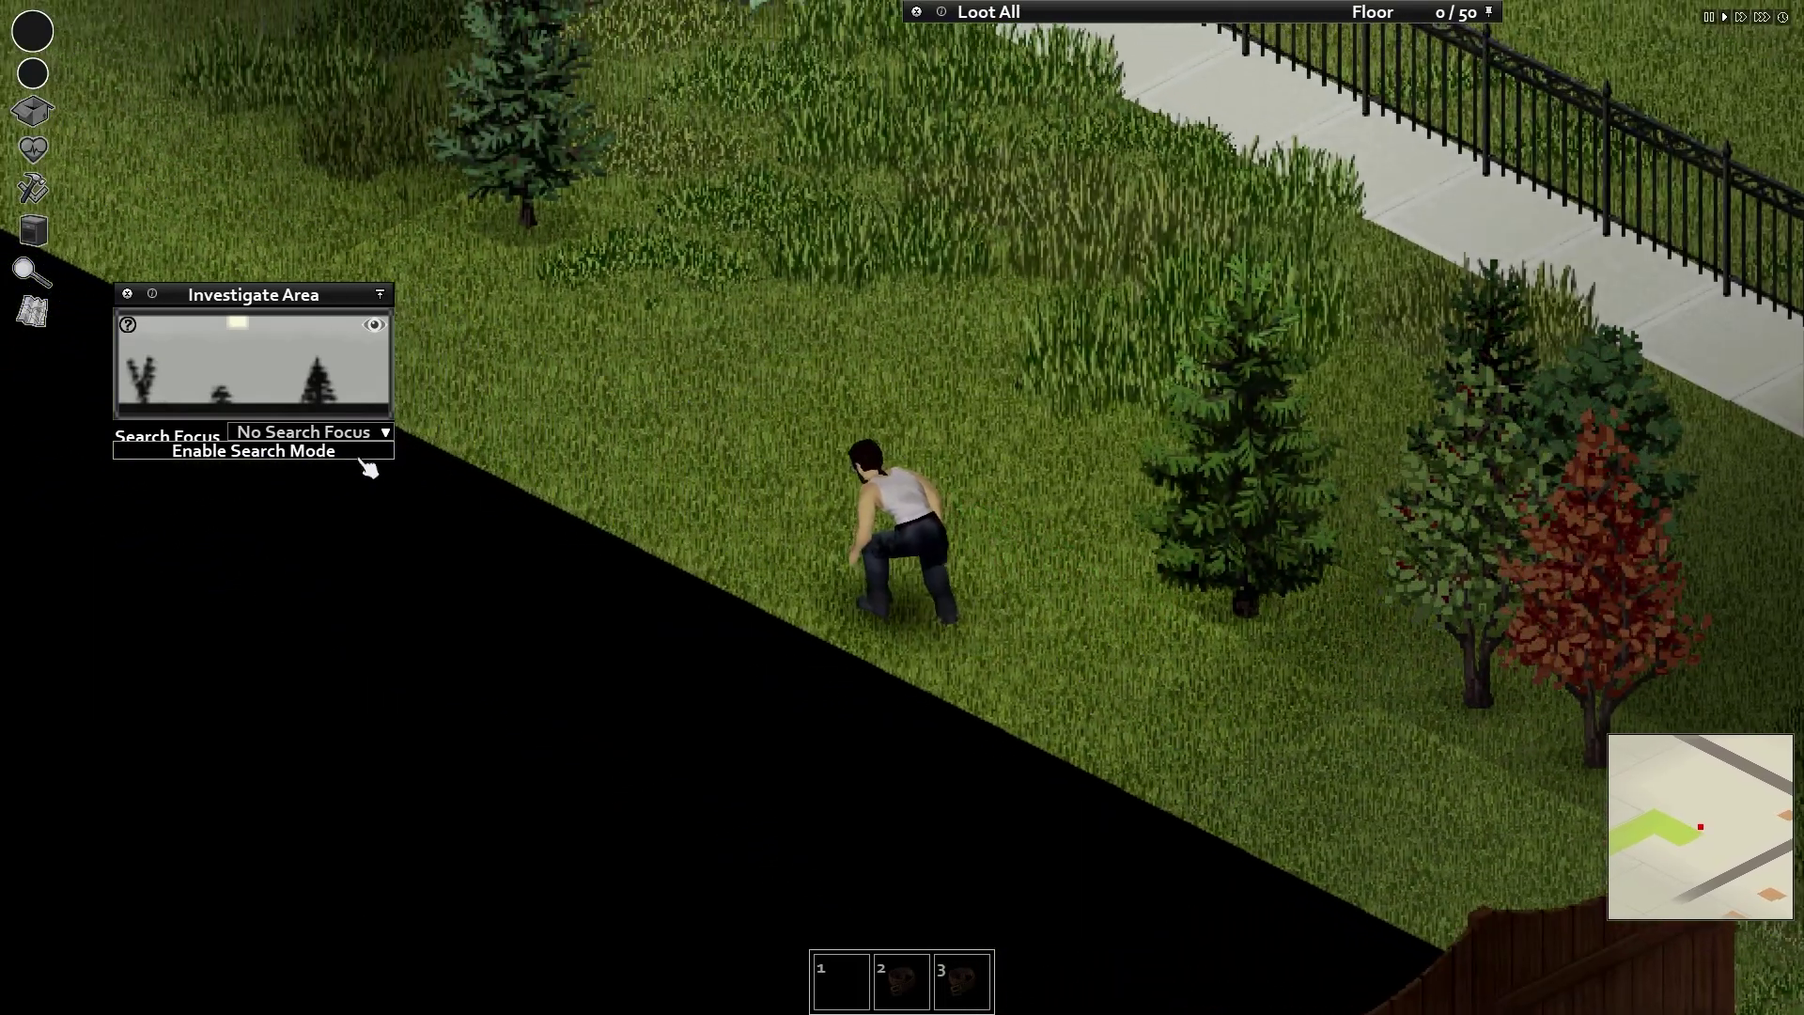
Toggle the survivor's search mode on and back off
left_click(334, 452)
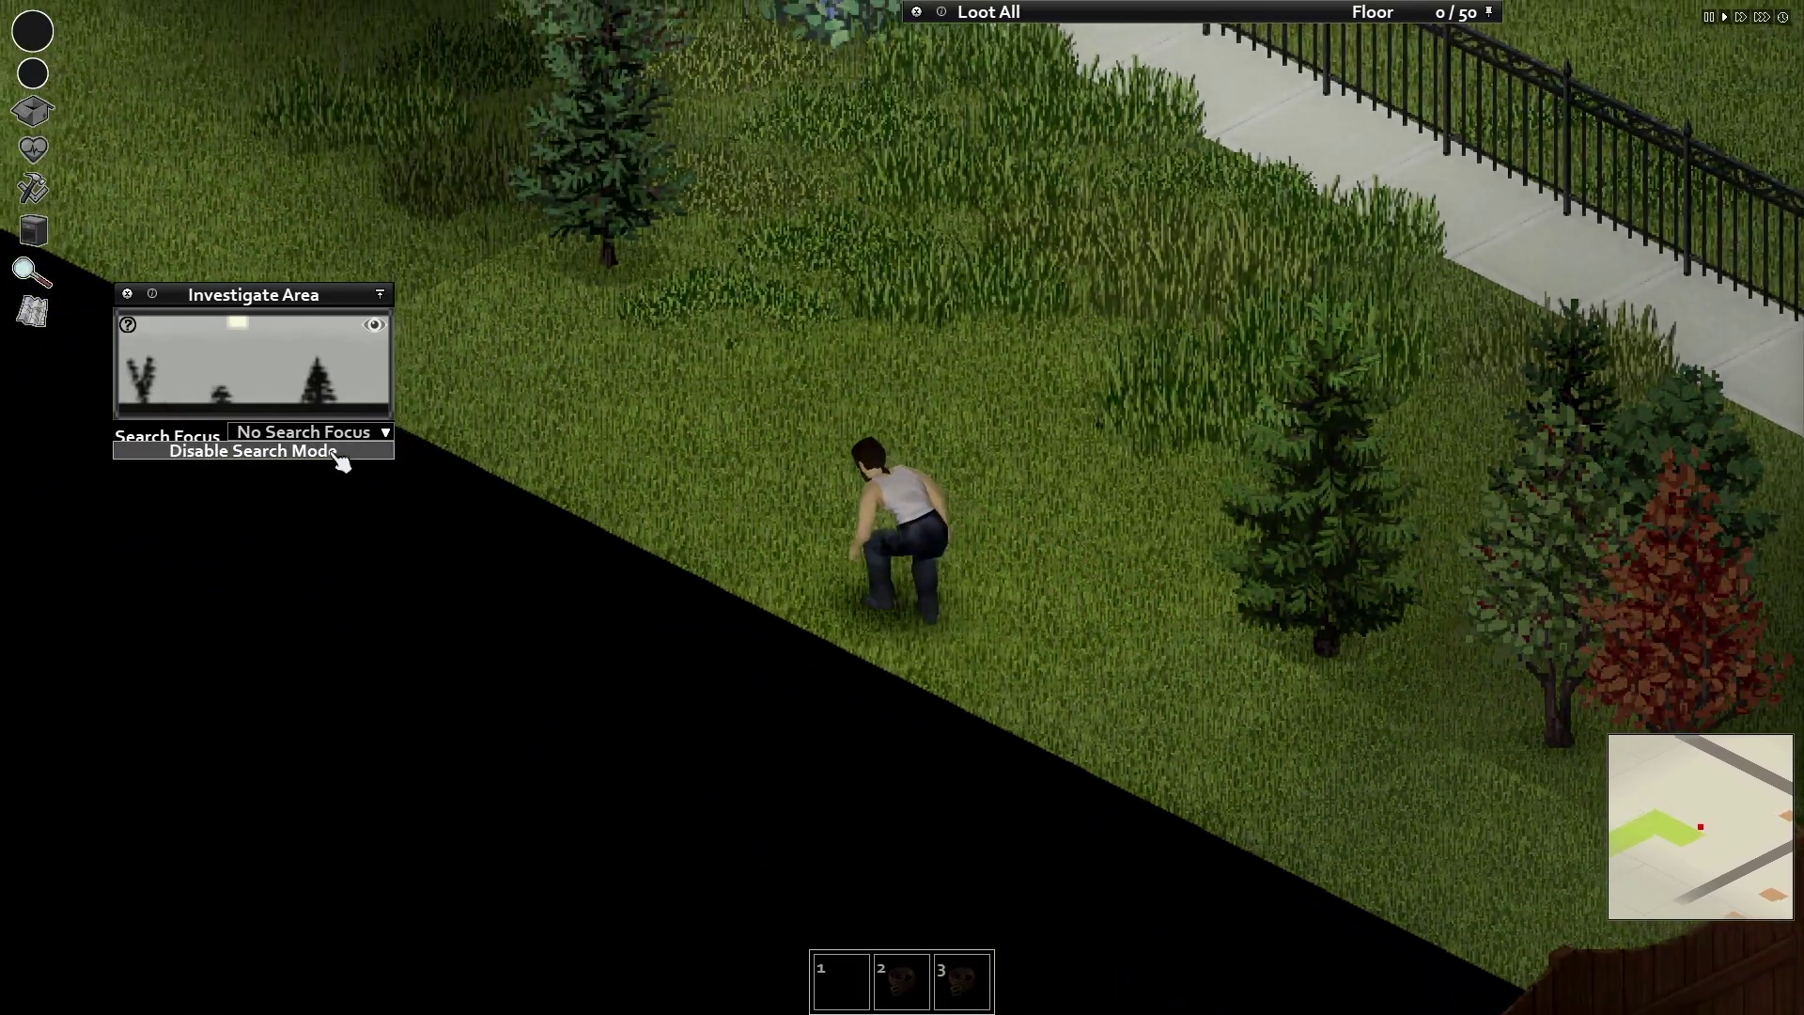
scroll(1043, 736, "down", 3)
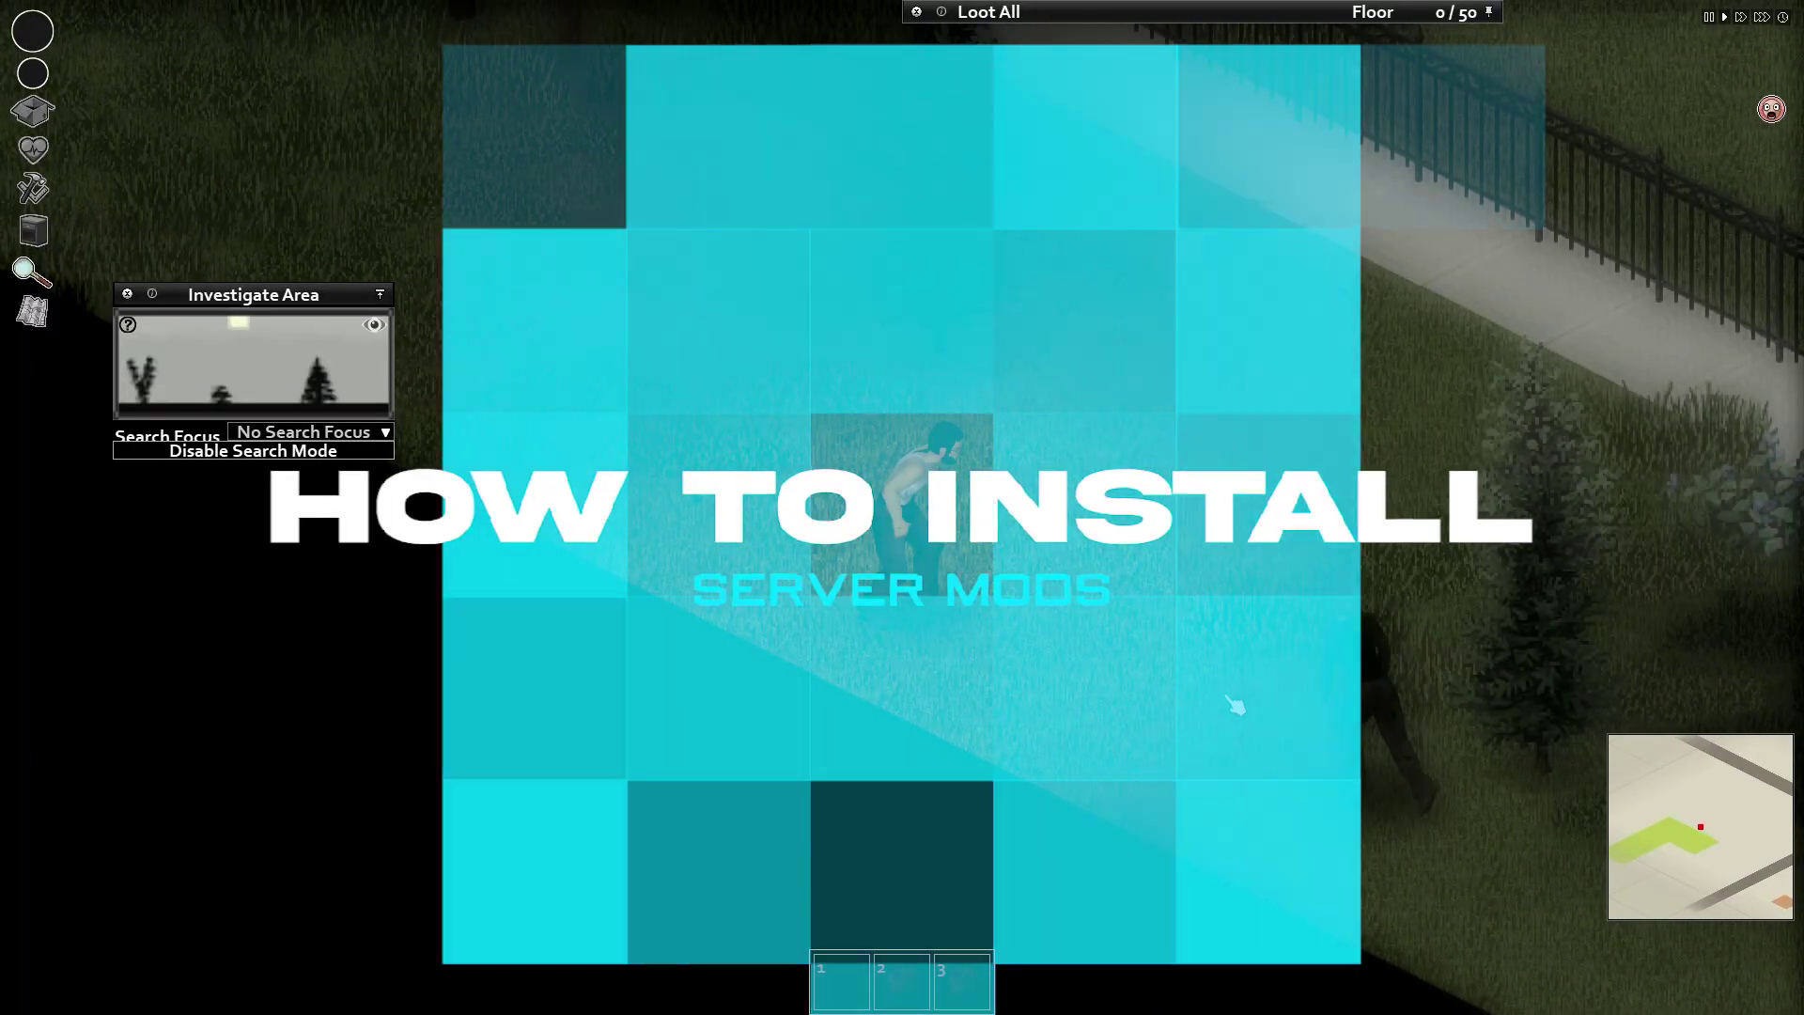
key("f")
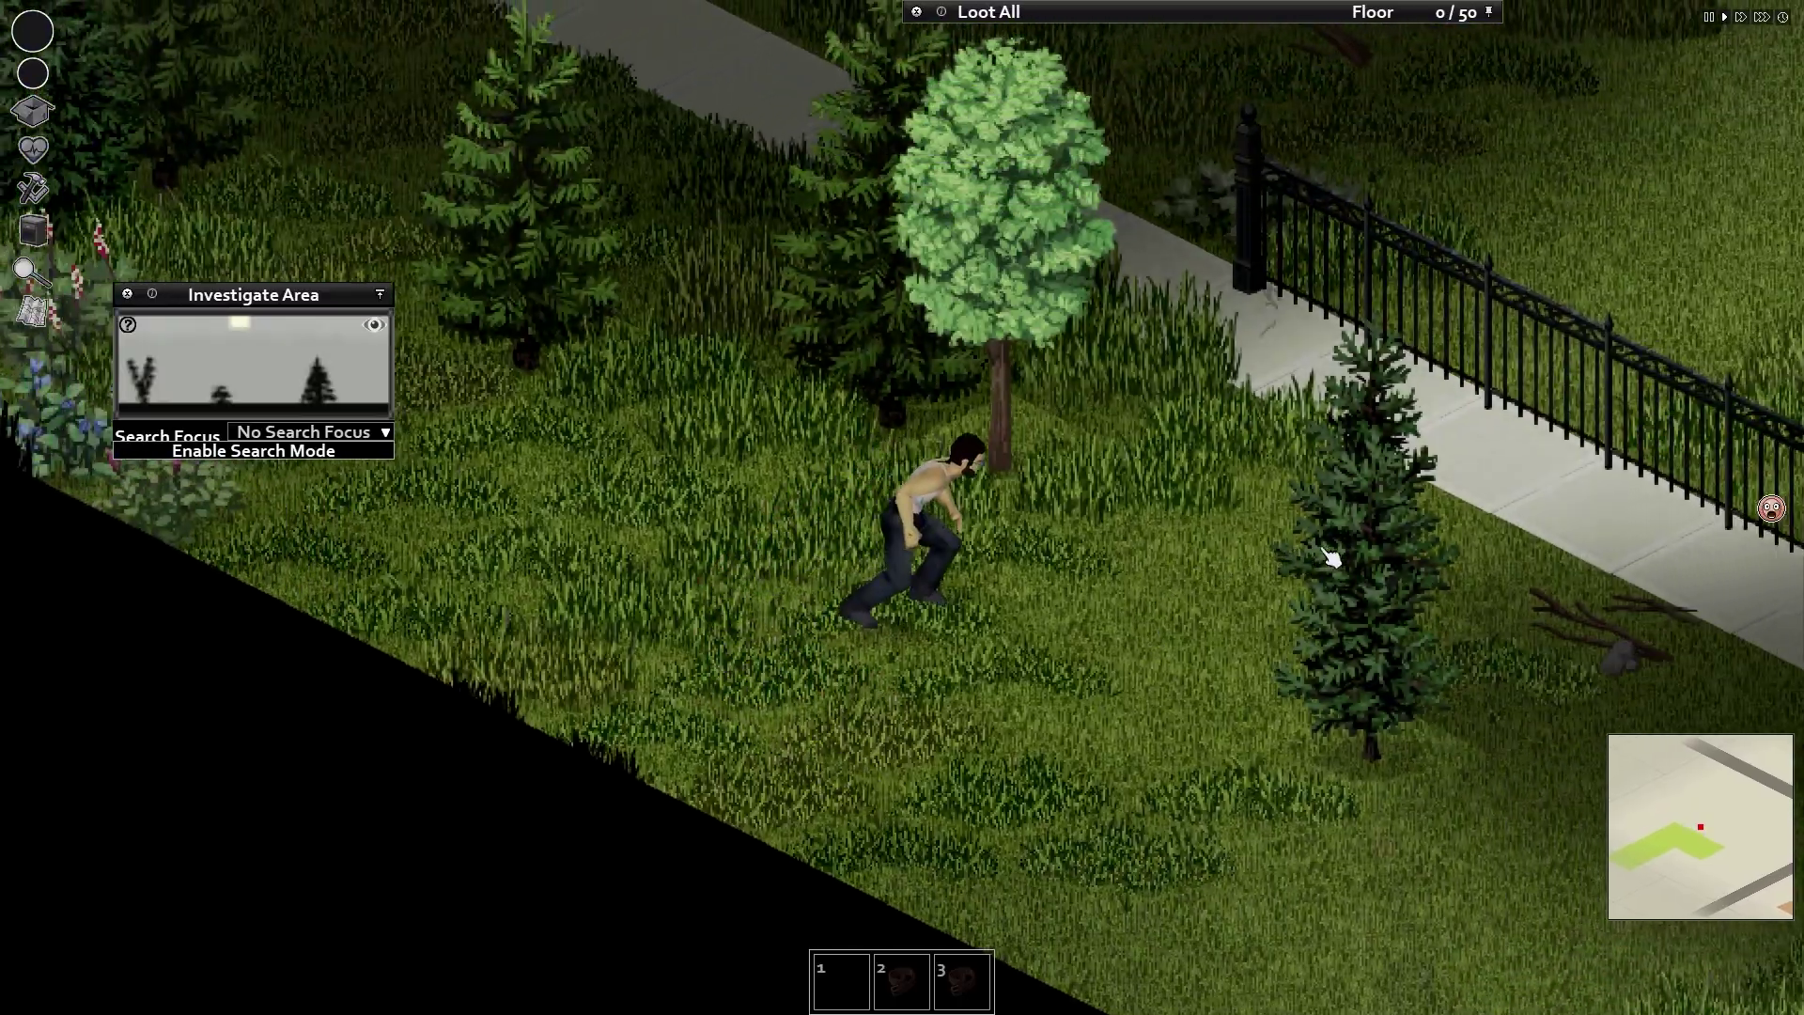
Walk the survivor along the fence and up the sidewalk, then close the Steam Workshop screen
key("d")
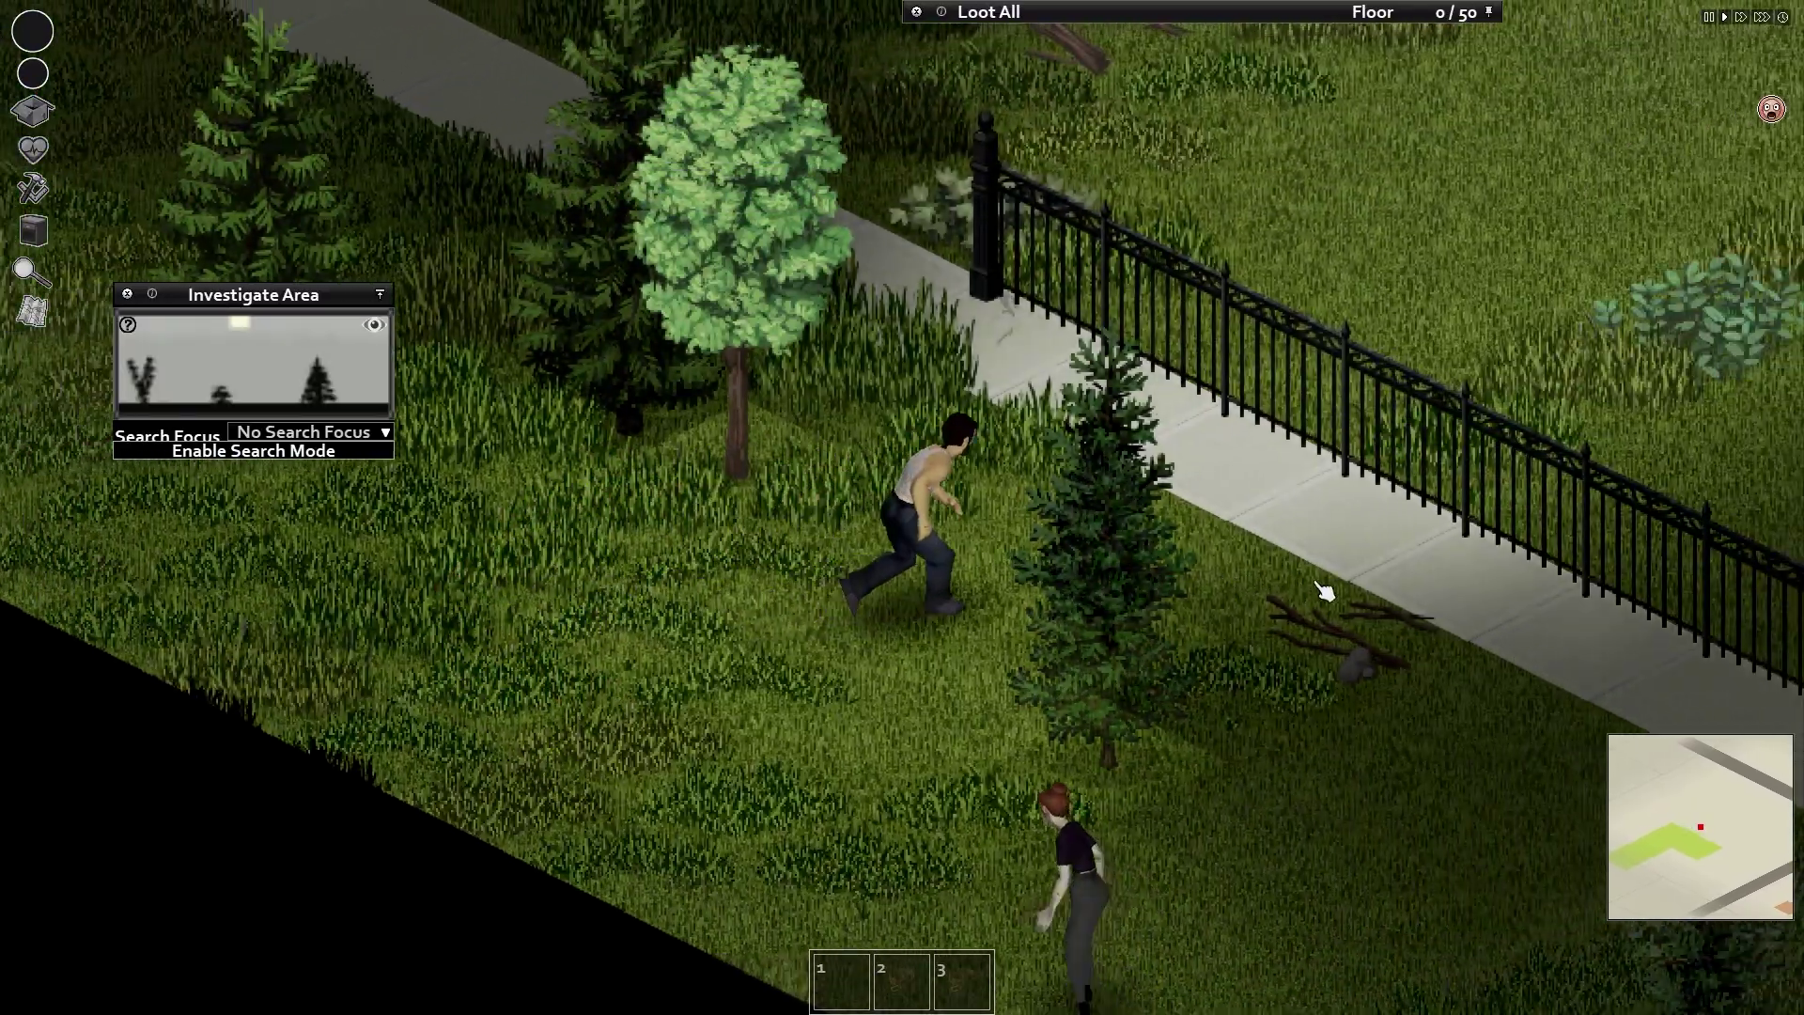
key("a")
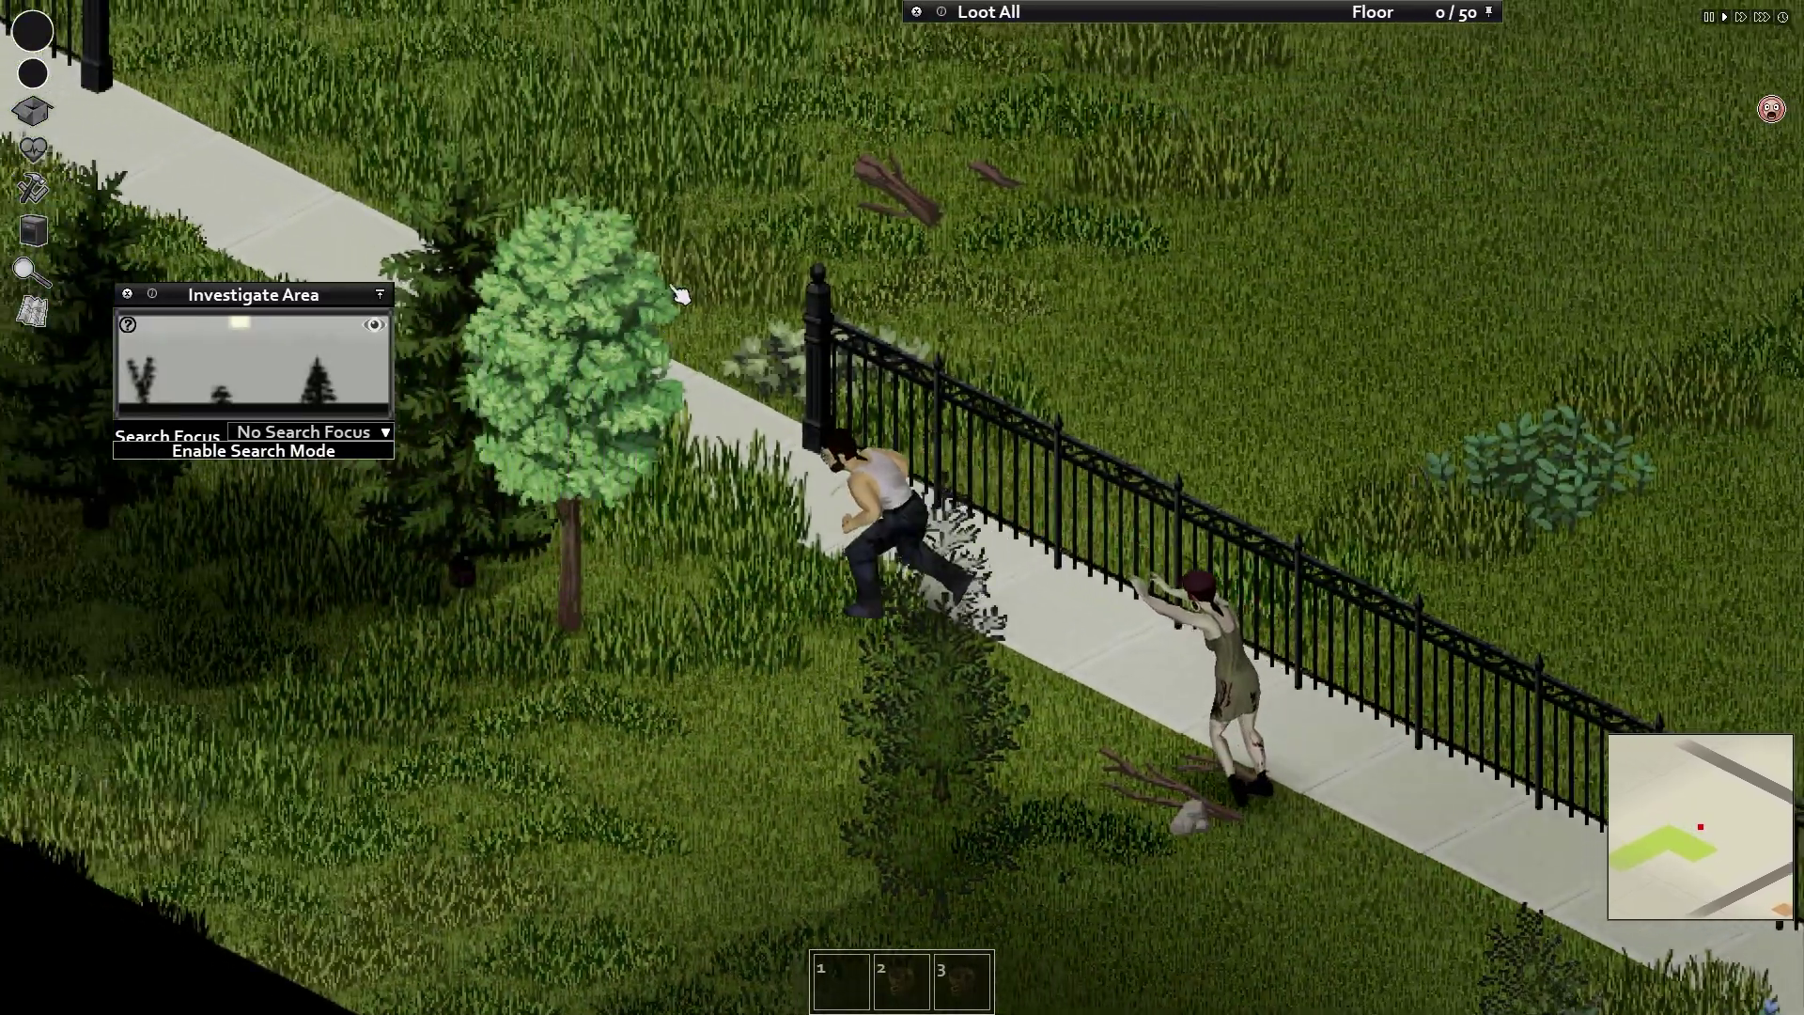
mouse_move(1018, 19)
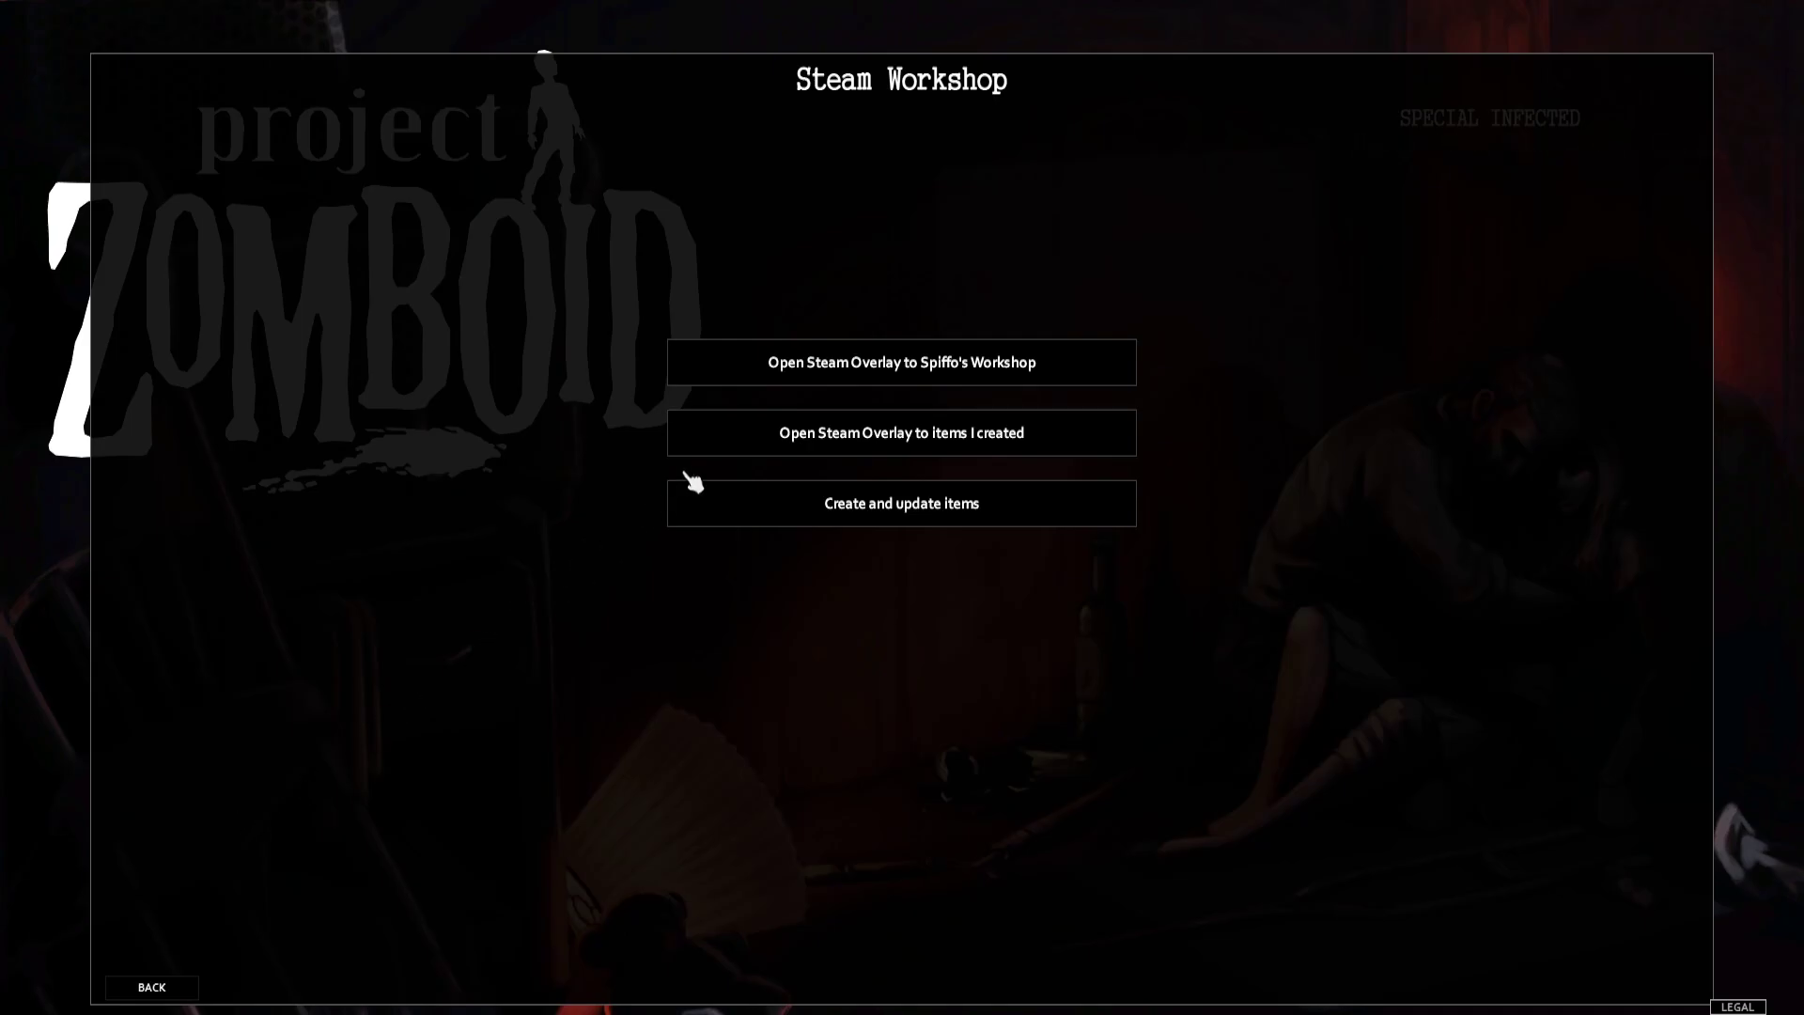
key("Escape")
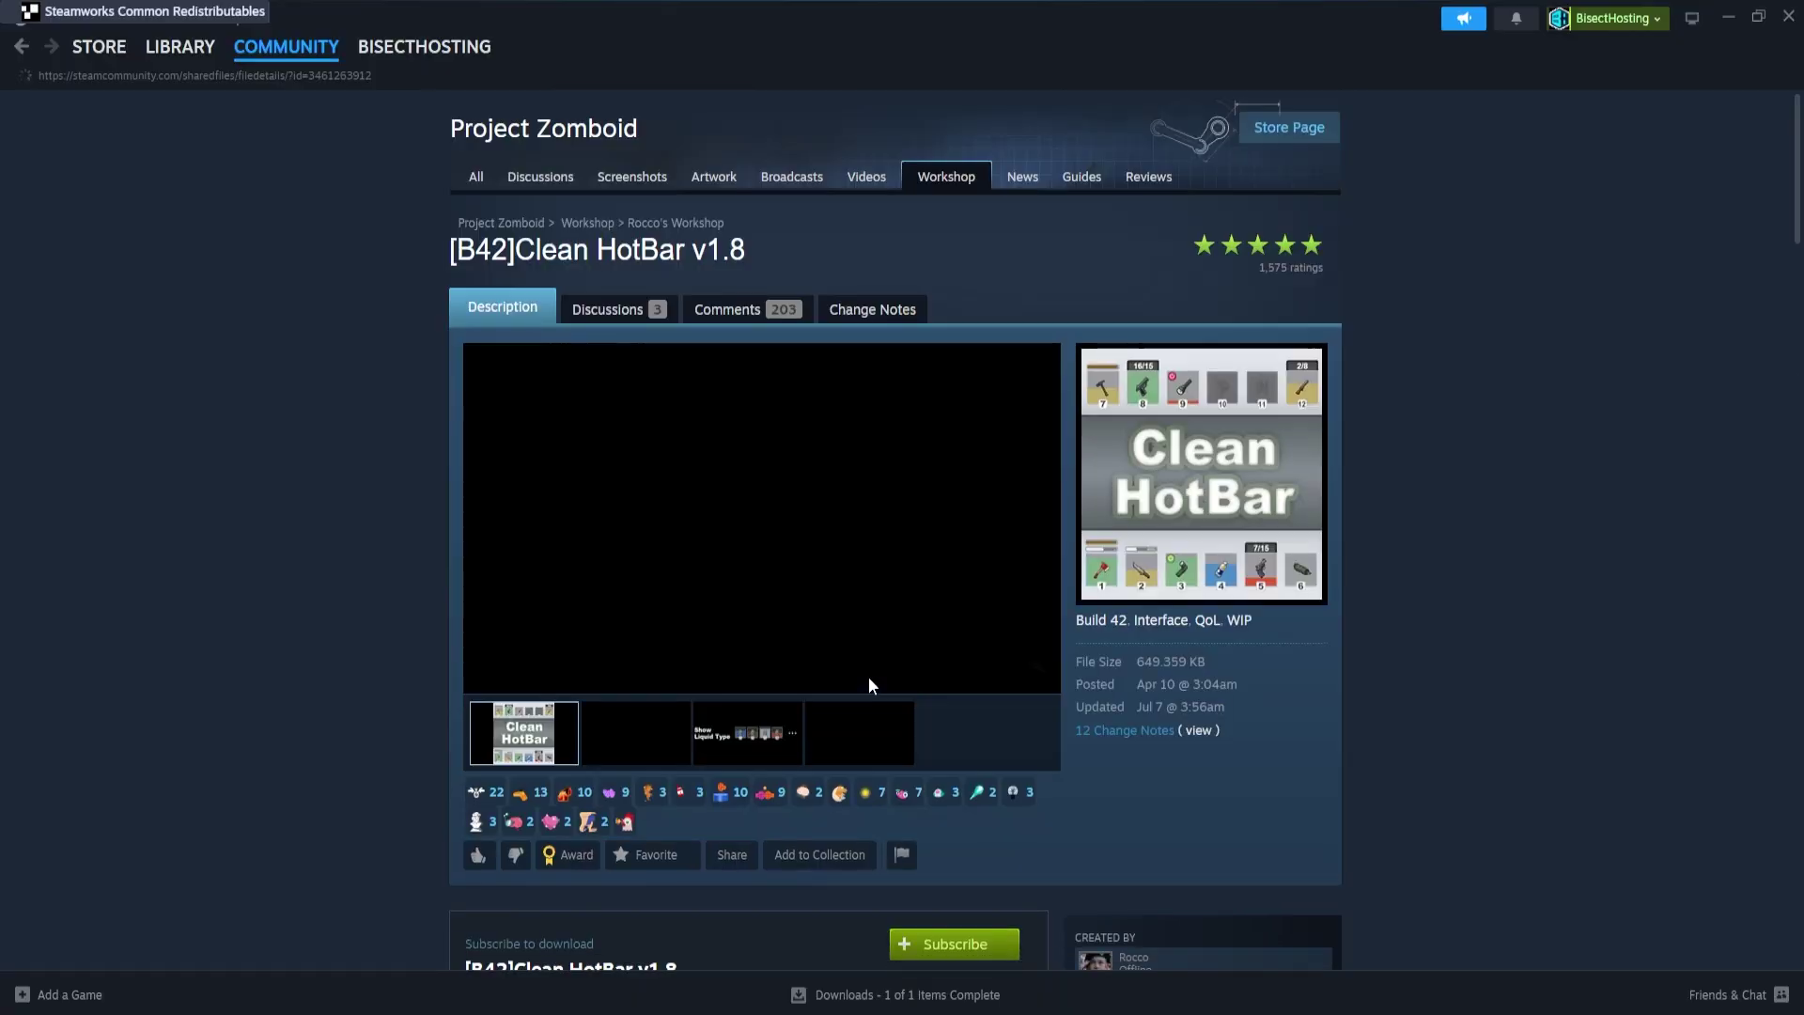
Scroll down the [B42]Clean HotBar v1.8 Workshop page to its Subscribe section
scroll(939, 714, "down", 3)
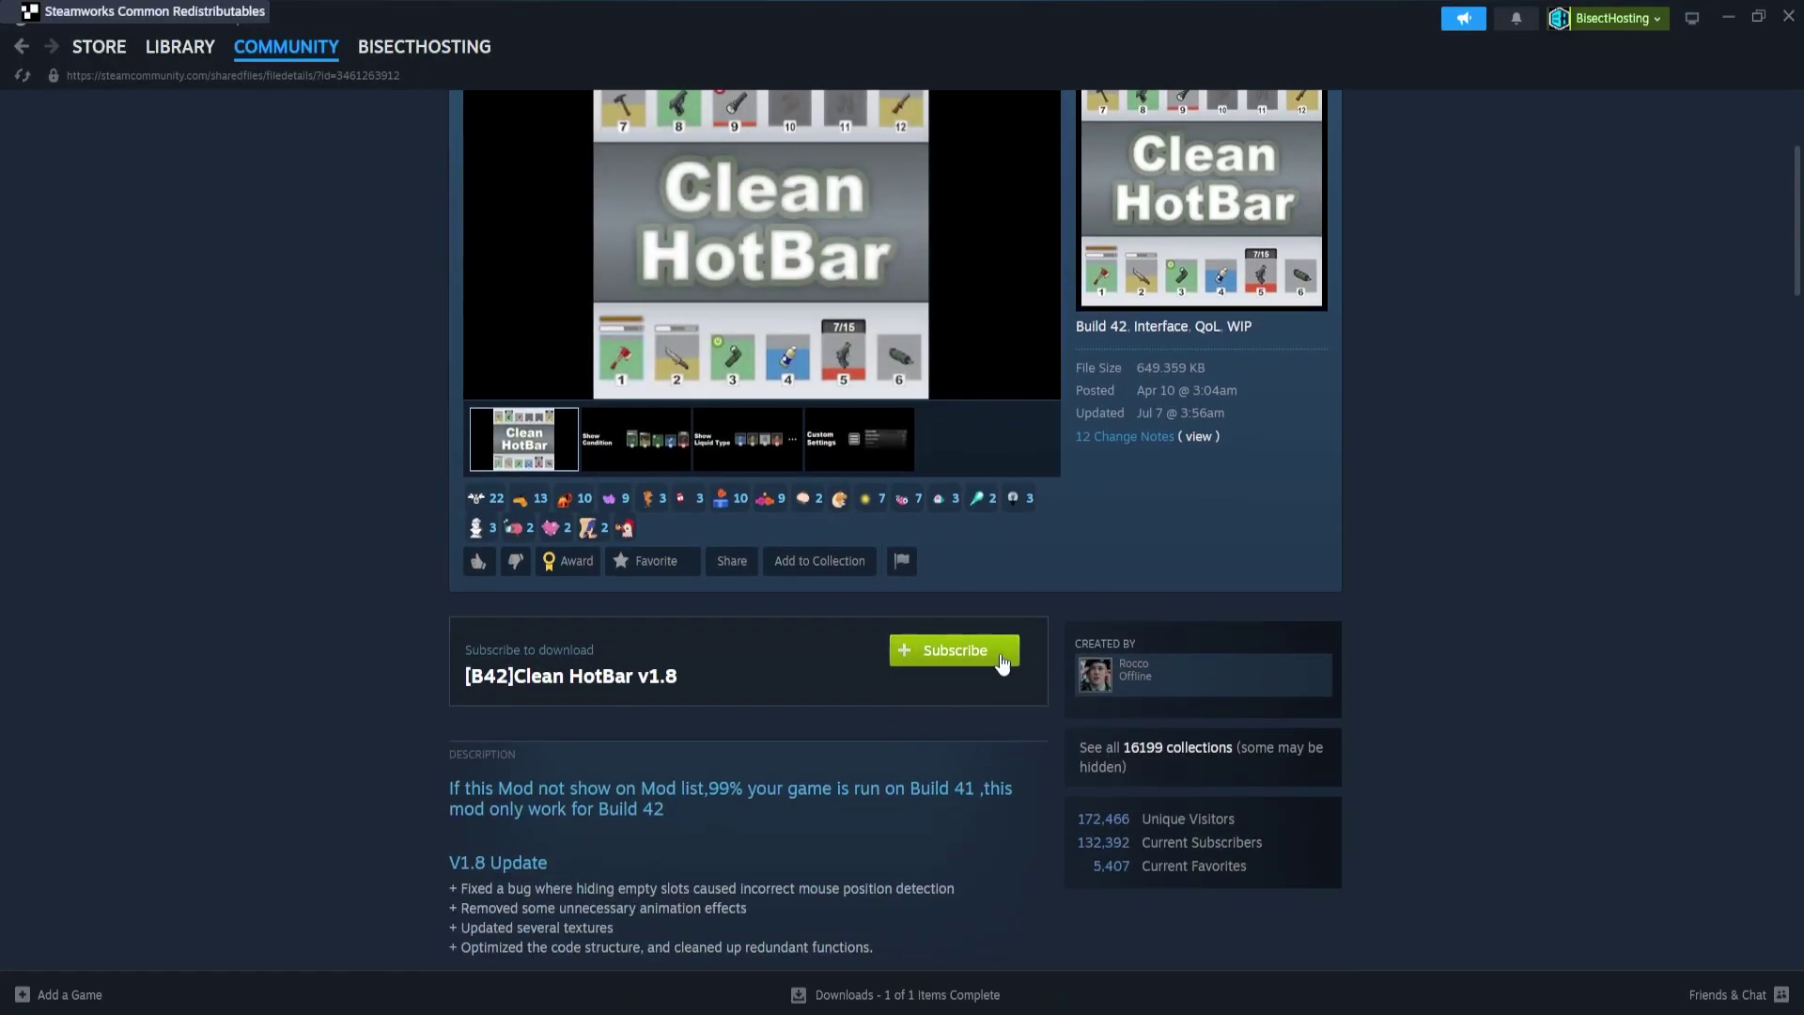
scroll(711, 676, "down", 1)
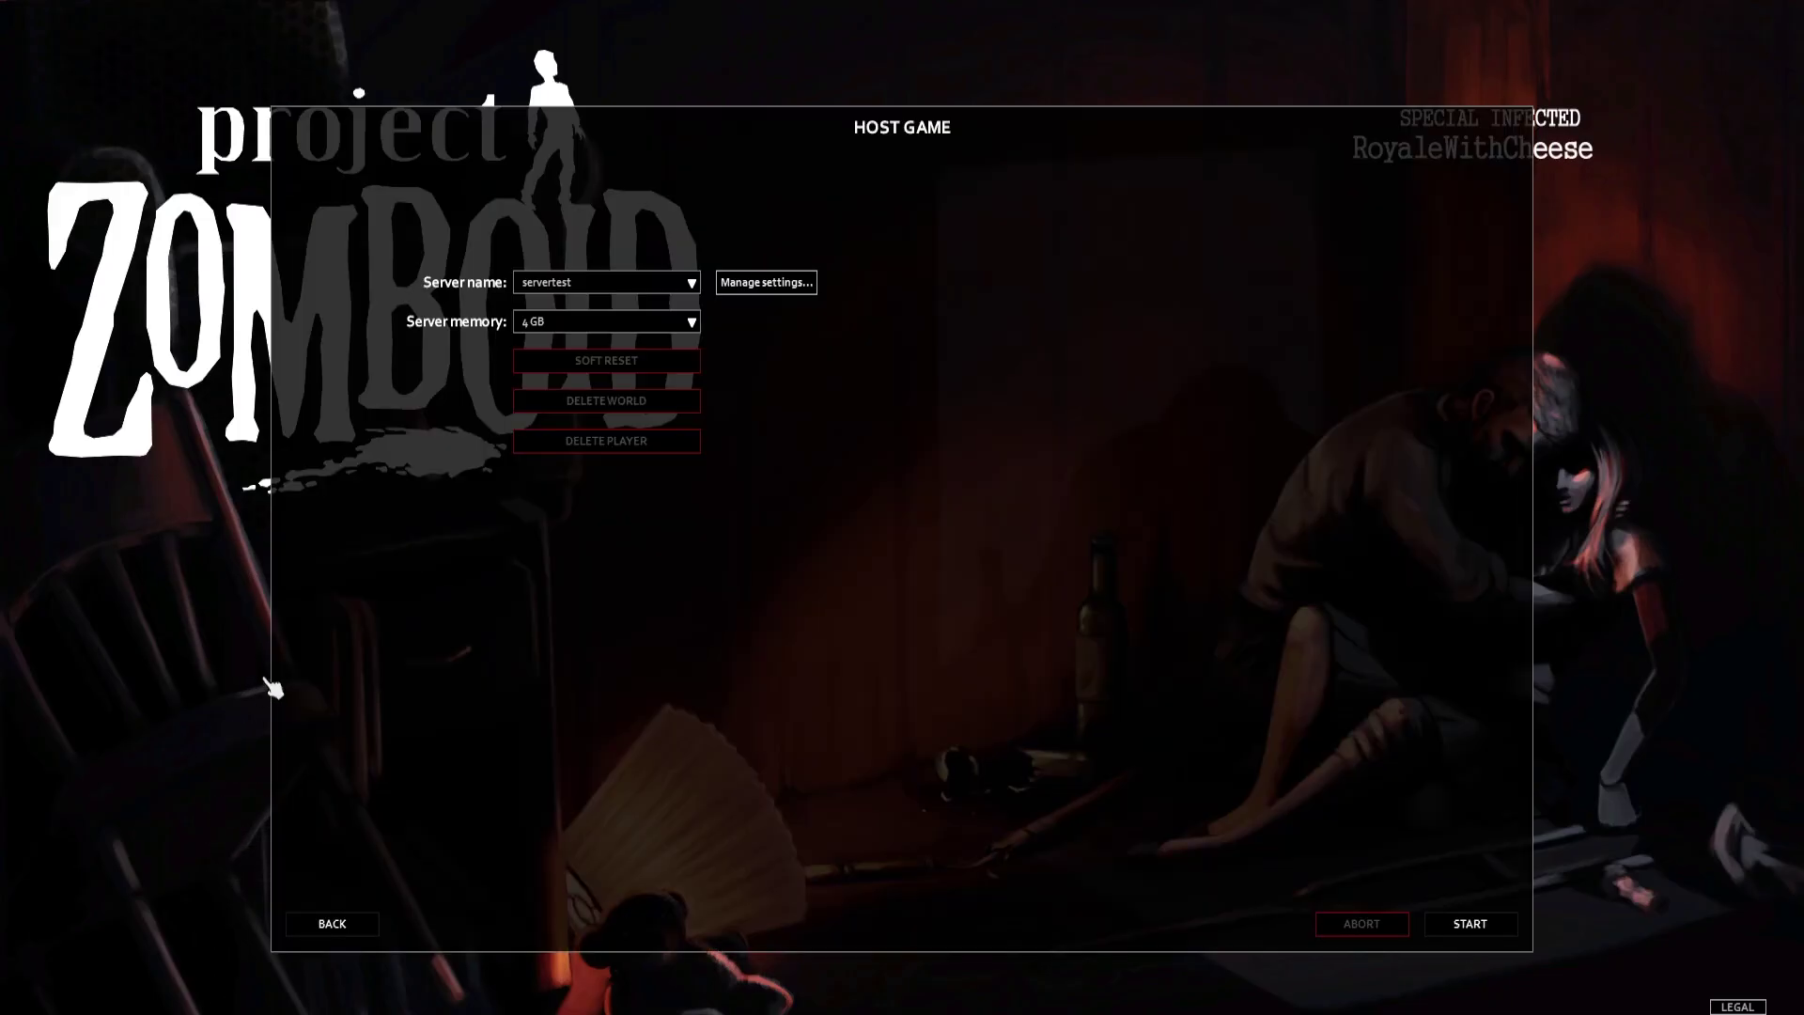
Create a new server settings profile named servertest from Manage settings
left_click(769, 284)
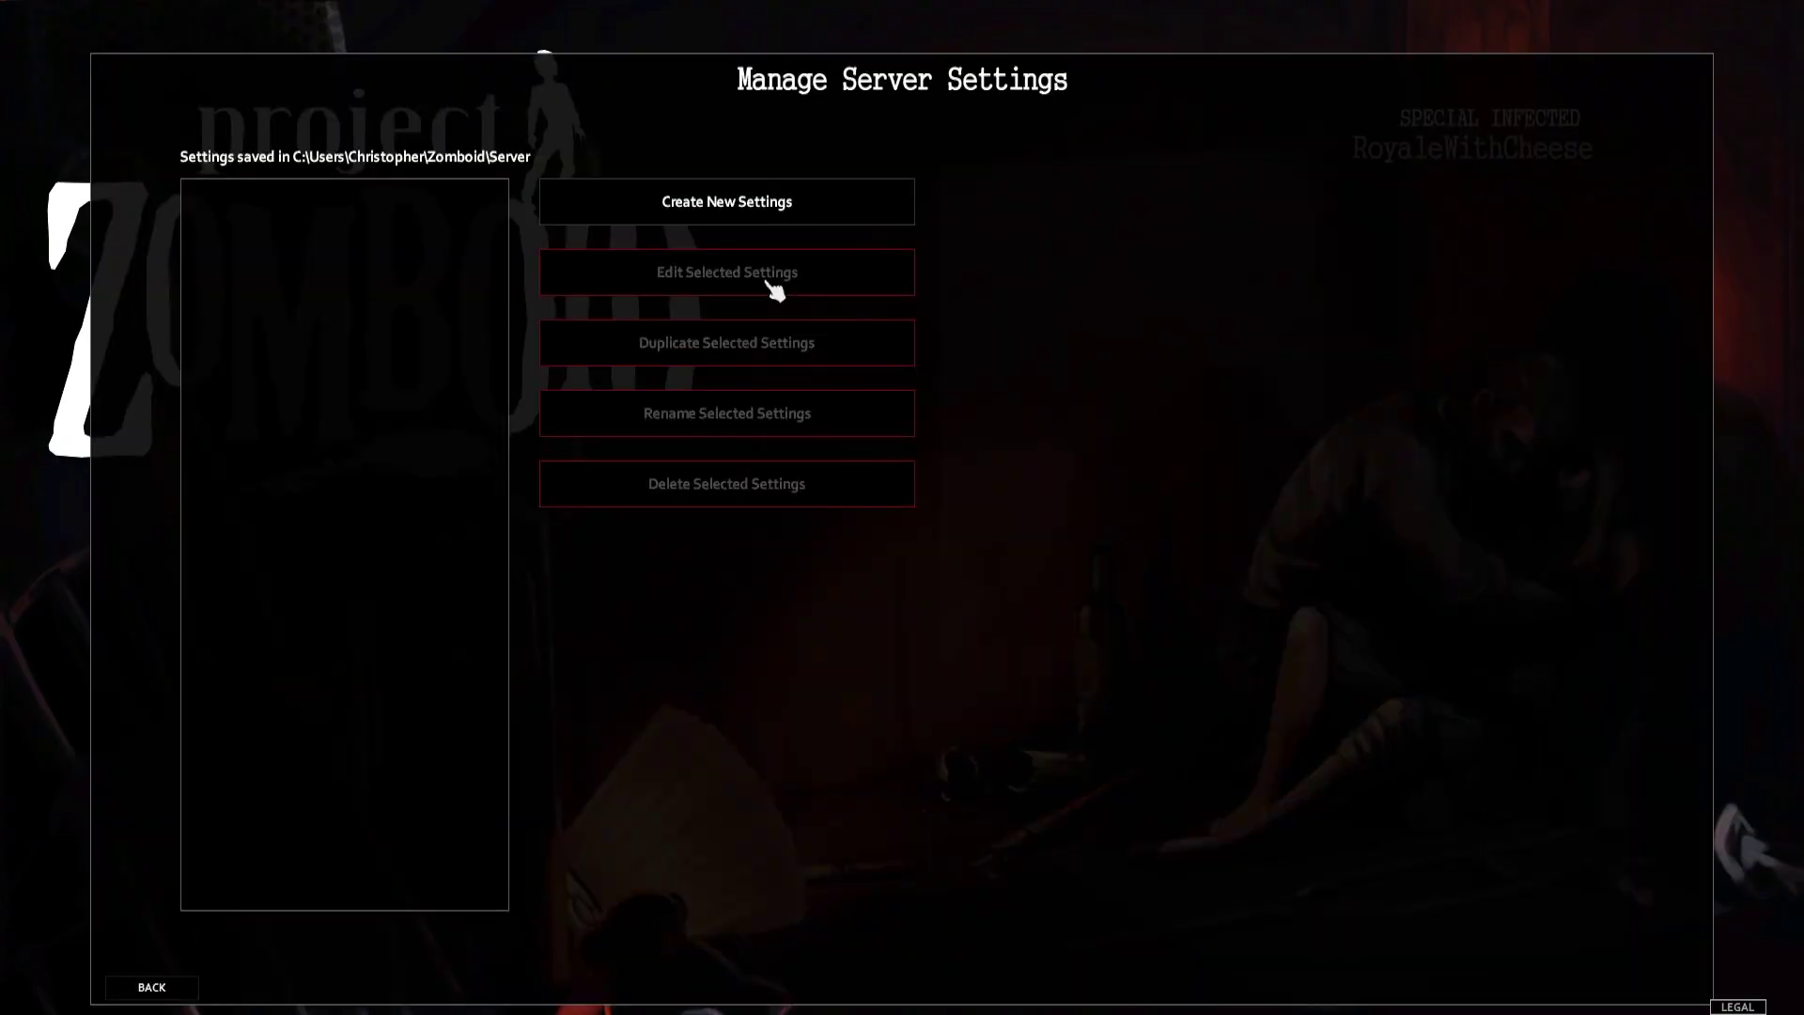
left_click(757, 215)
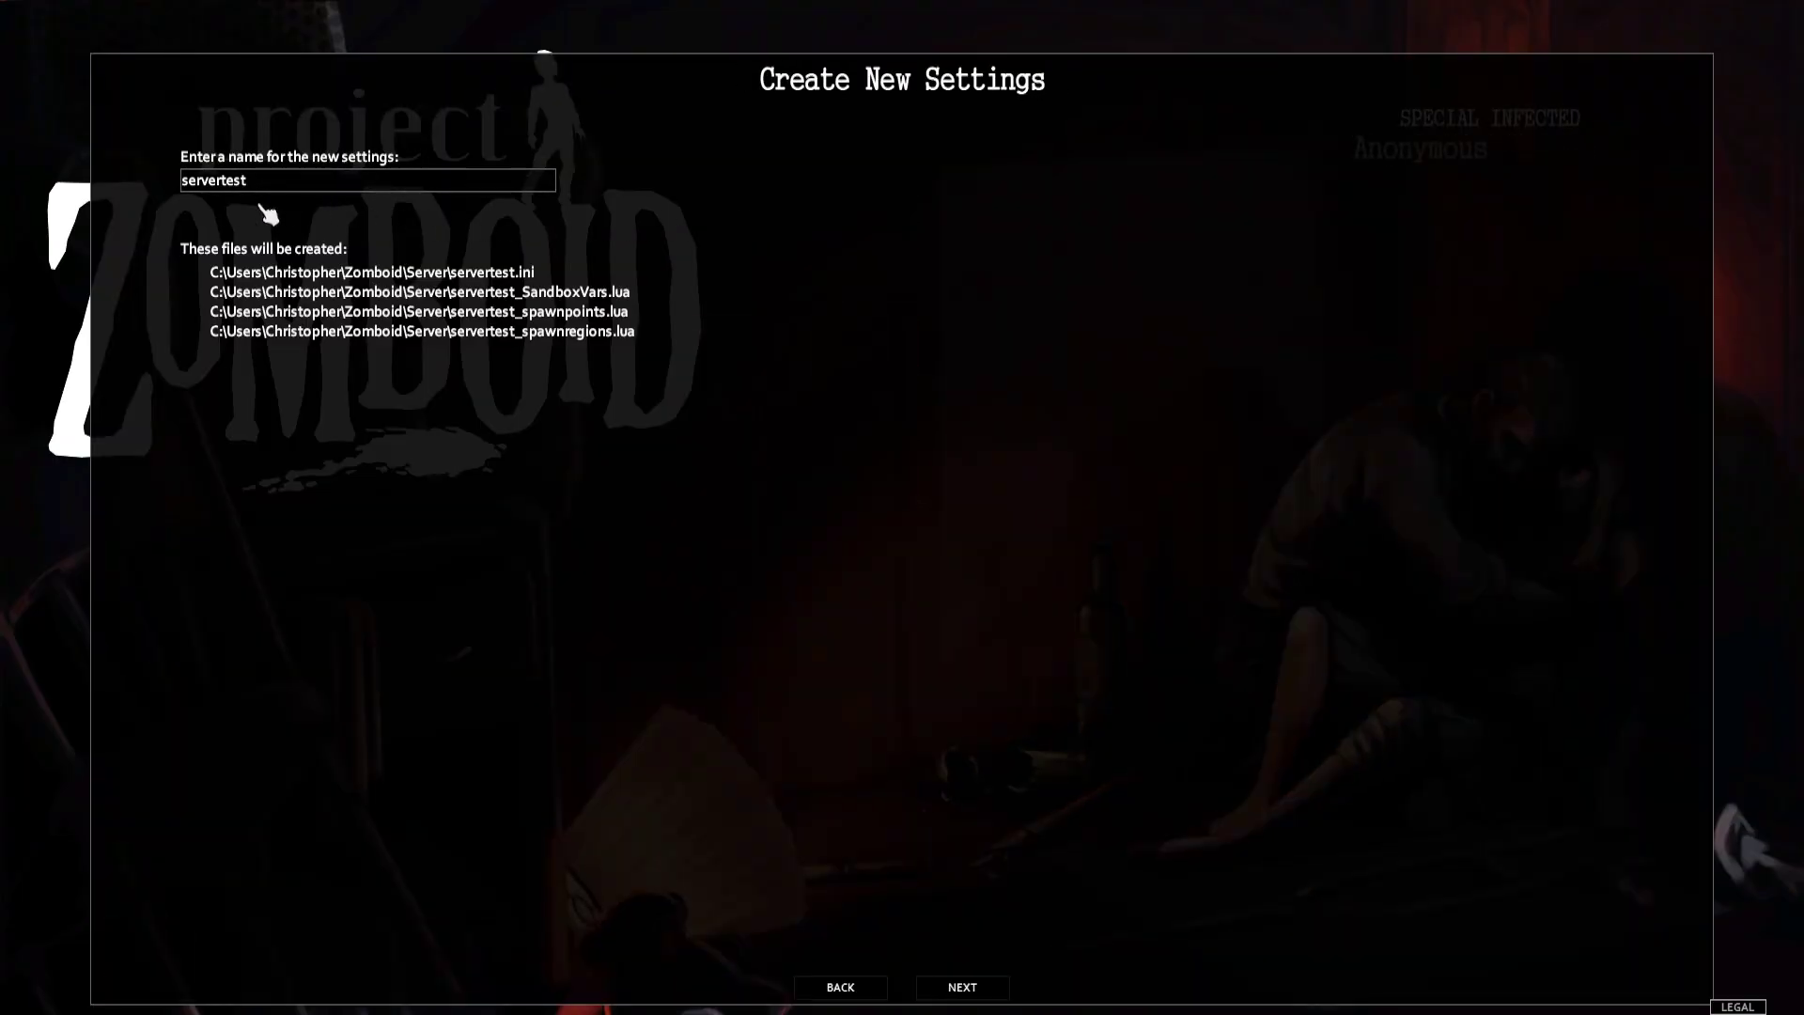
left_click(998, 990)
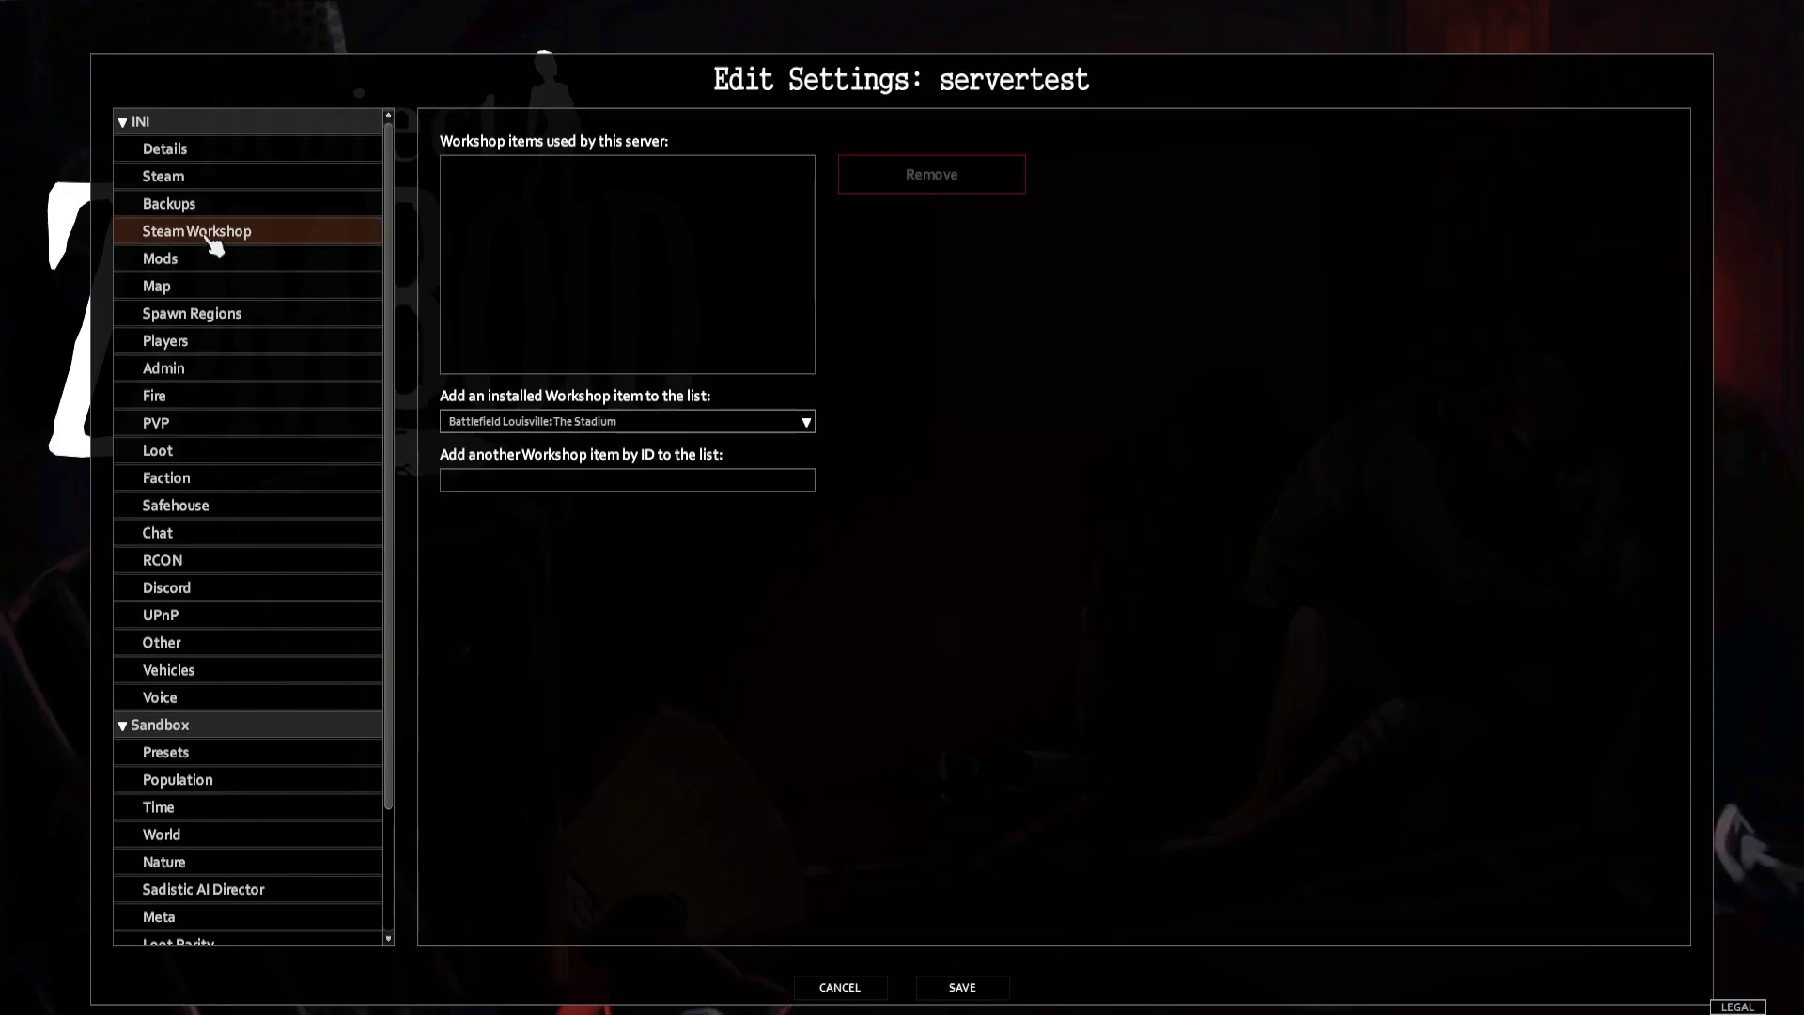
Add The Stadium and The Airfield Workshop items, save servertest, and open its settings folder
left_click(512, 421)
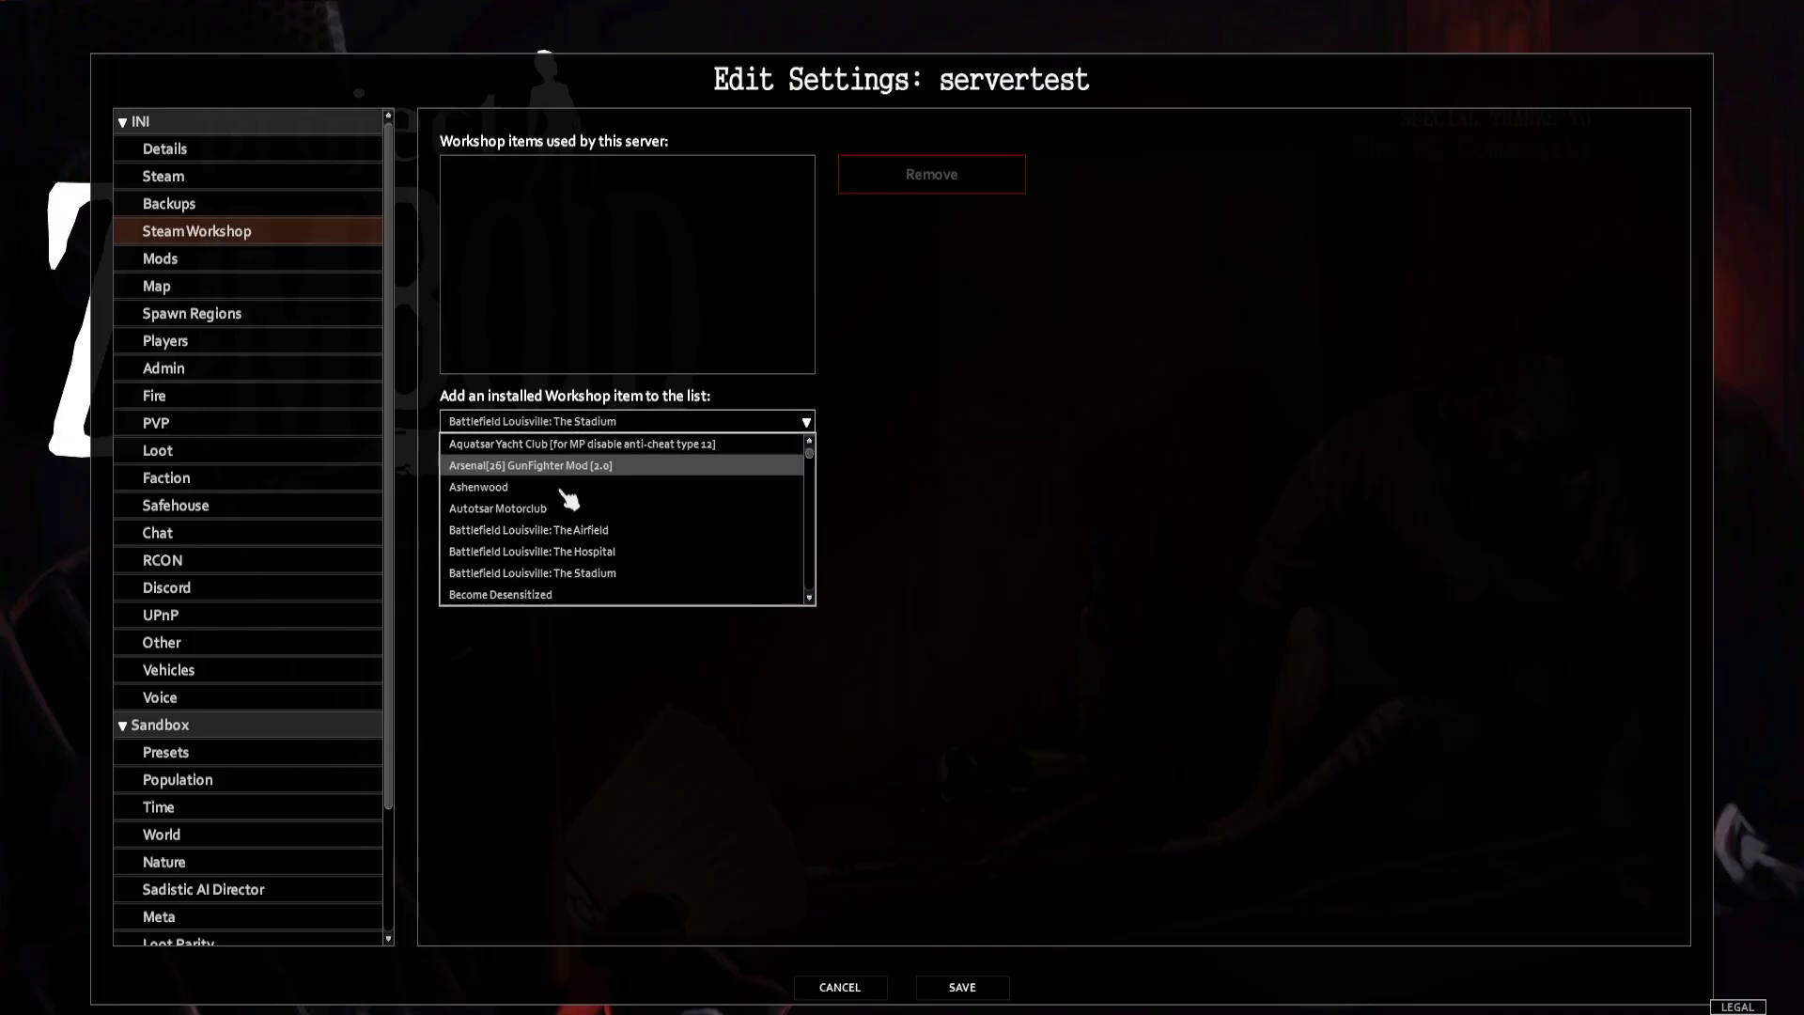
left_click(573, 580)
left_click(606, 422)
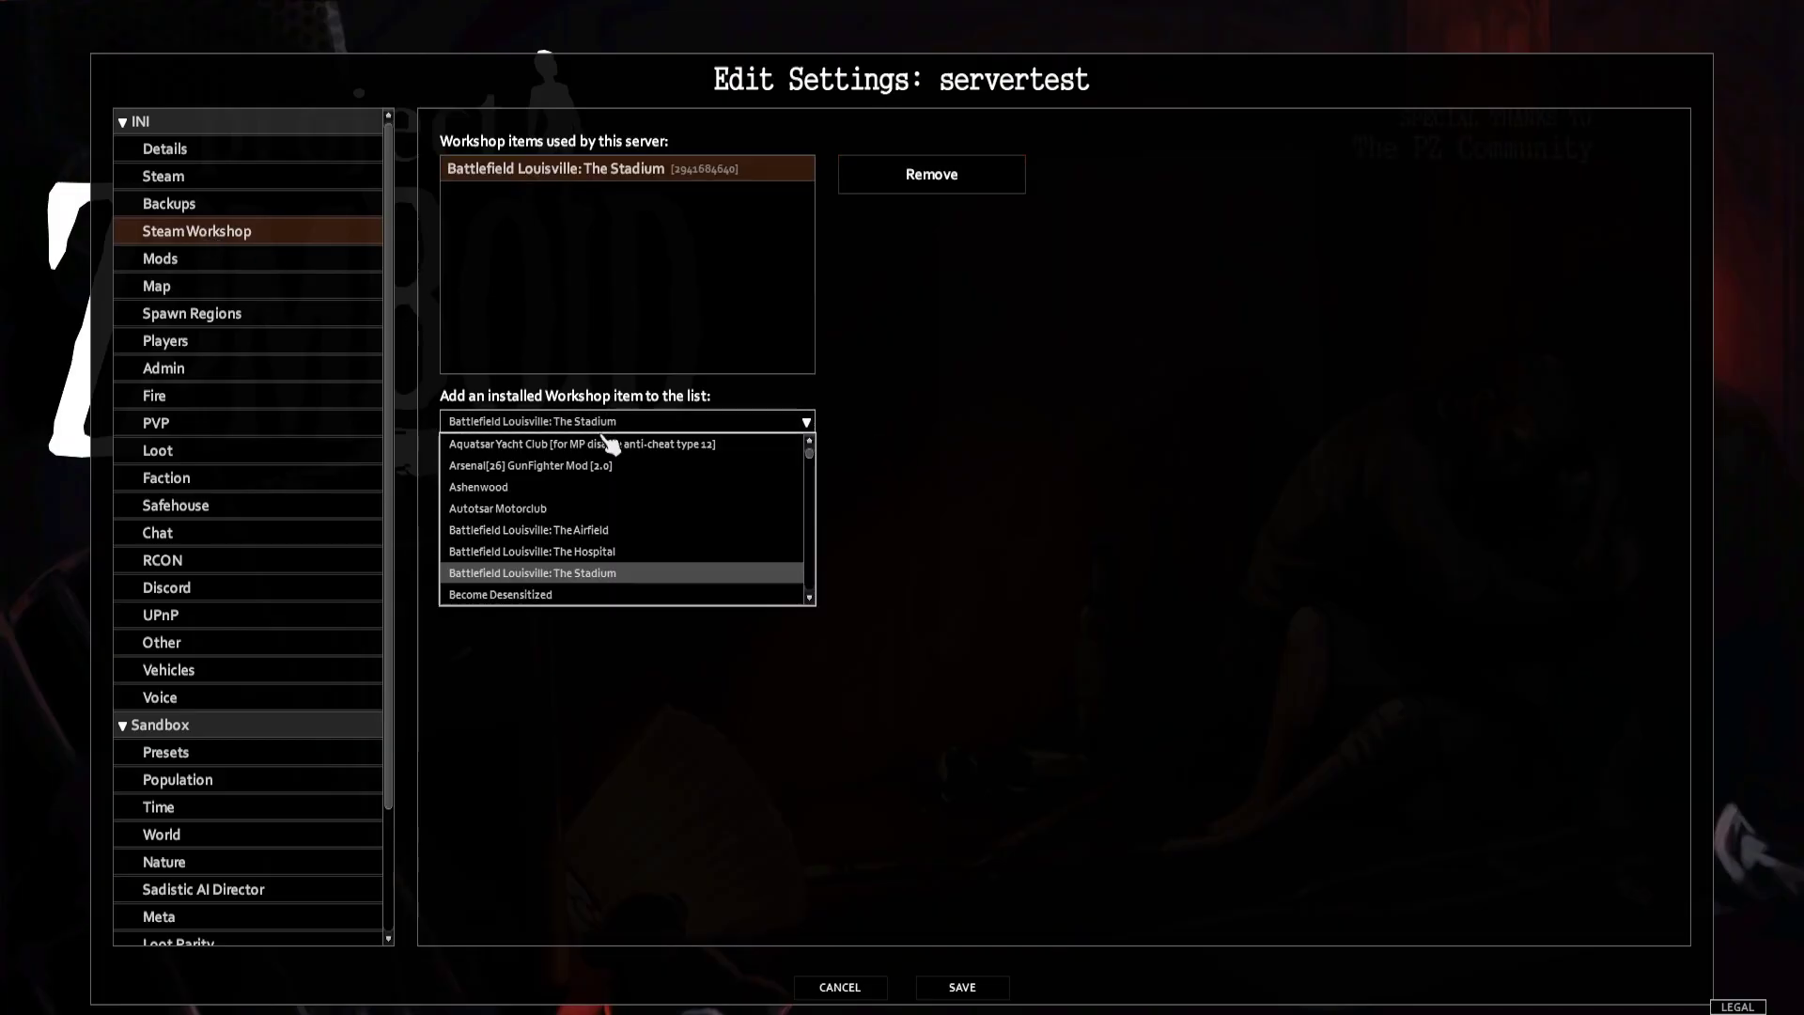
left_click(611, 530)
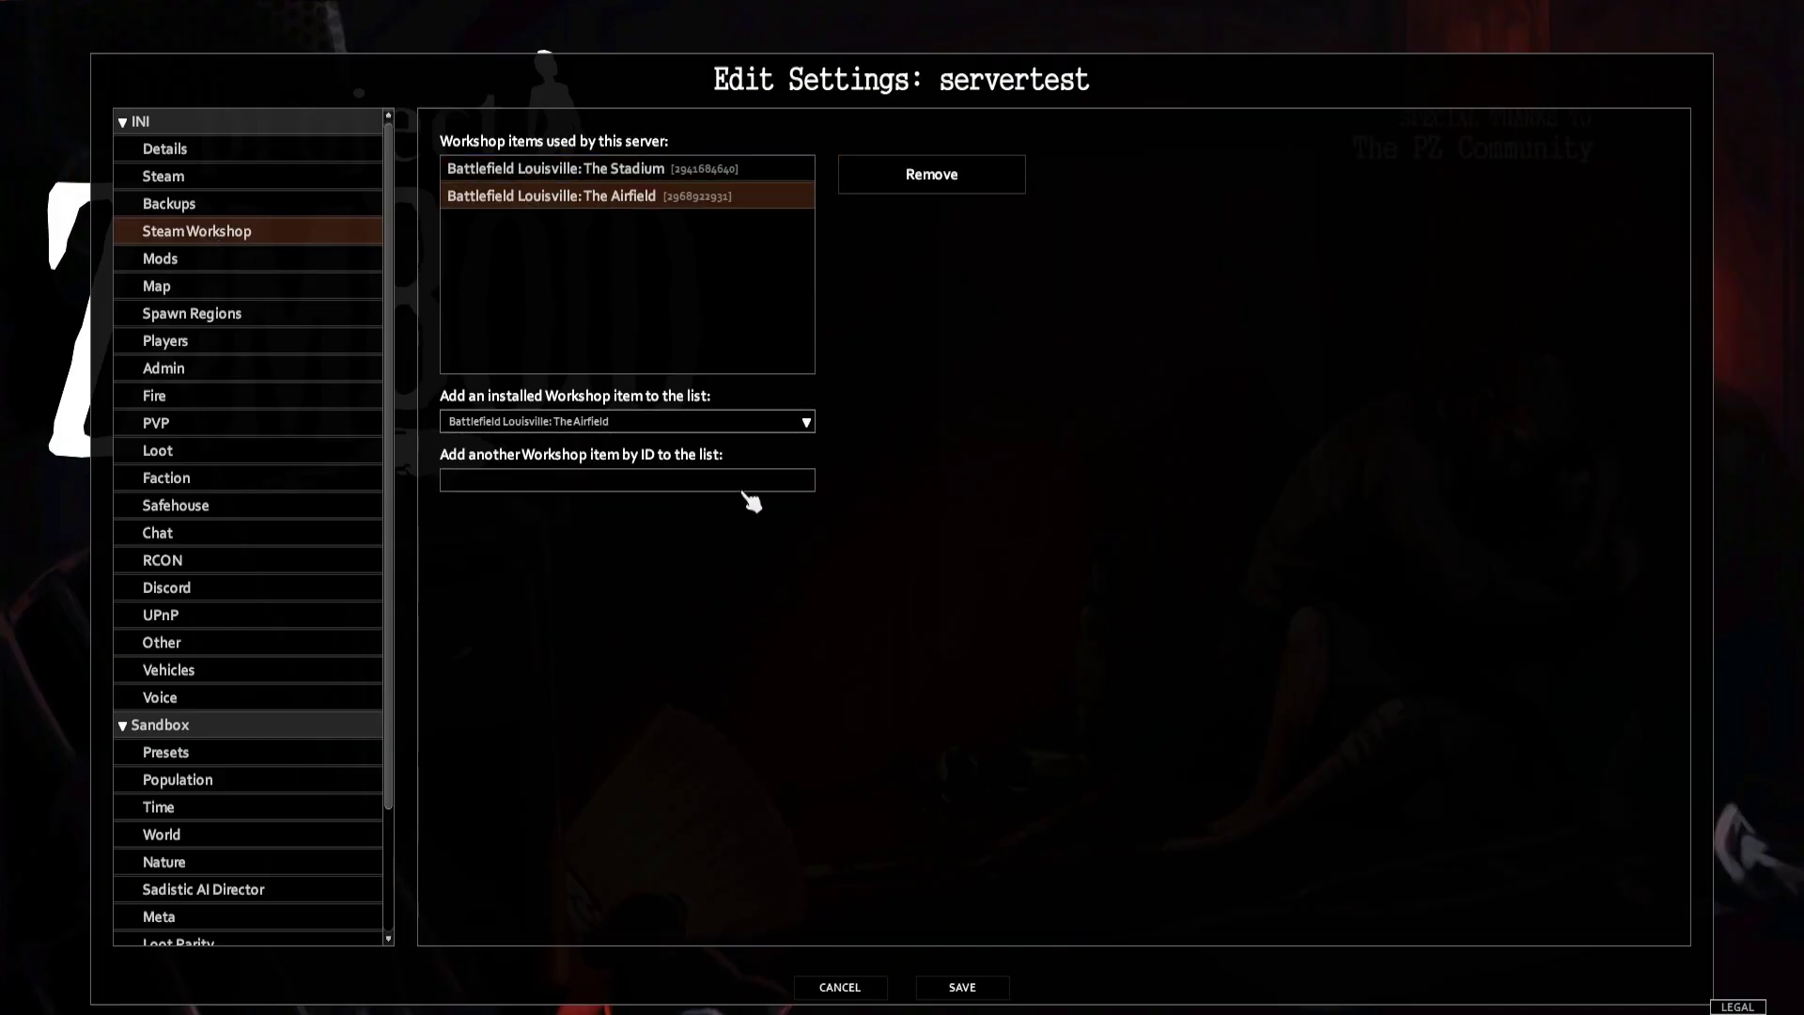
left_click(968, 986)
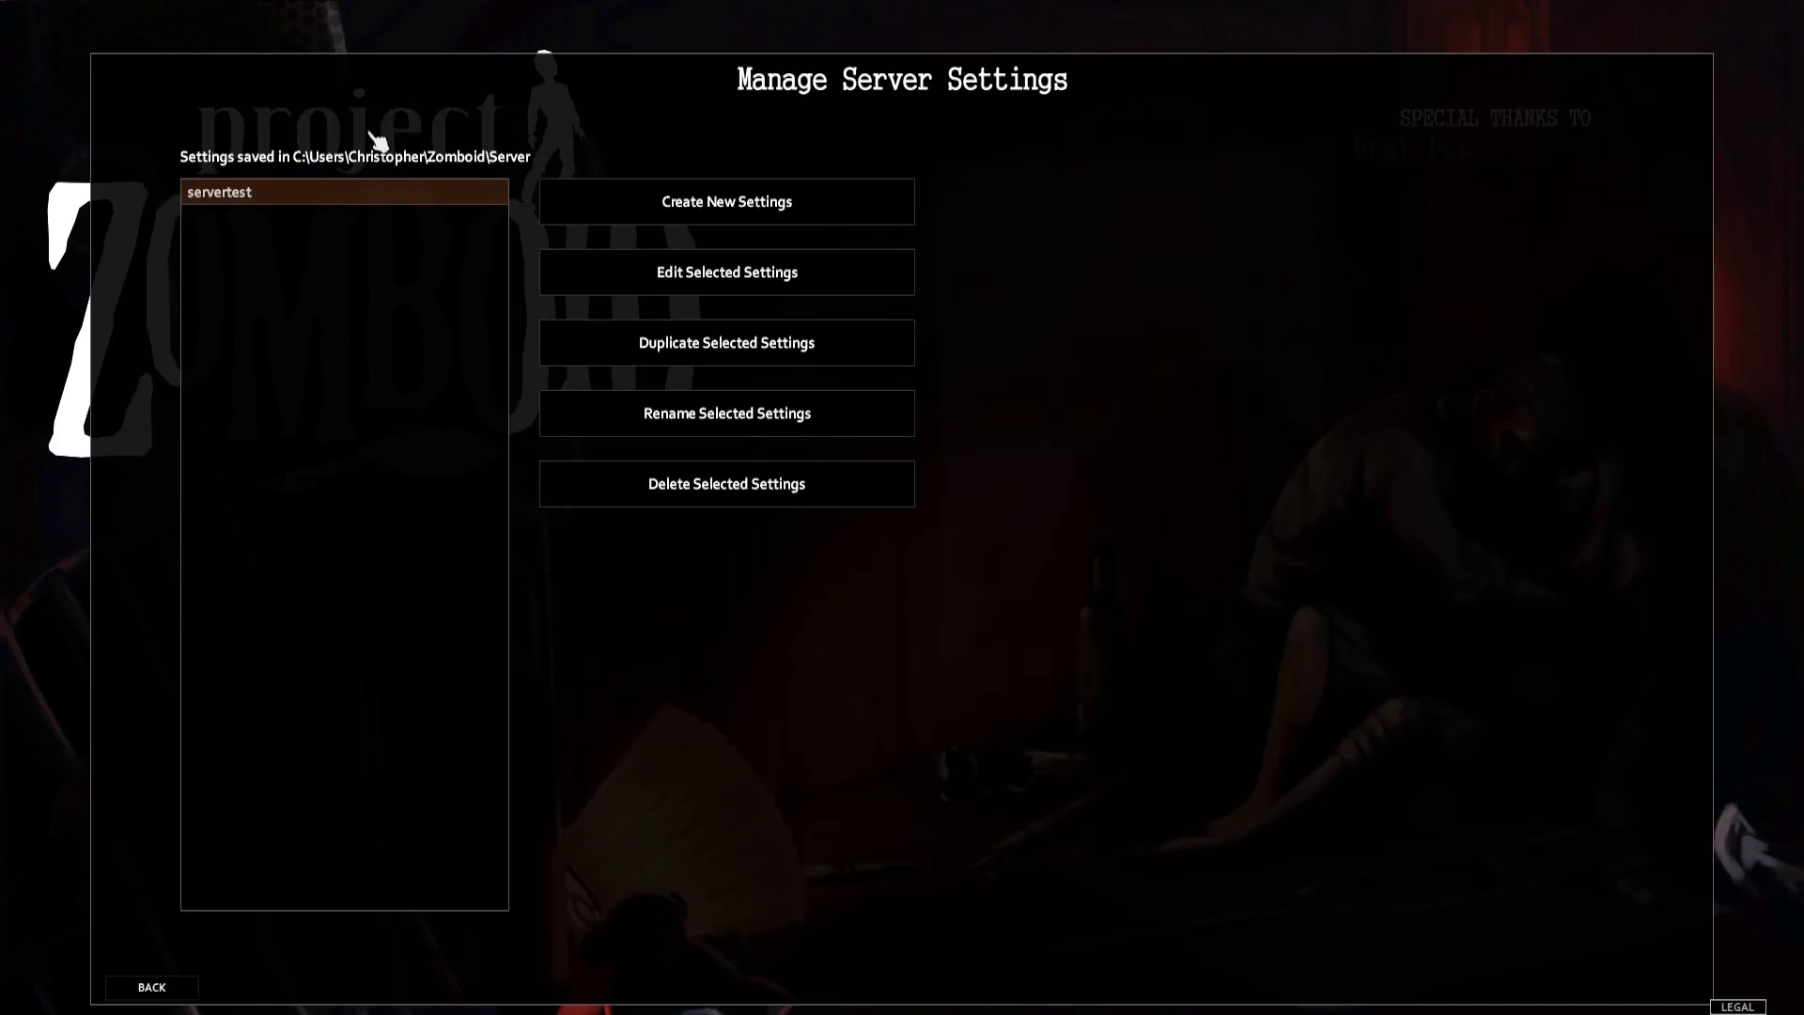
left_click(531, 155)
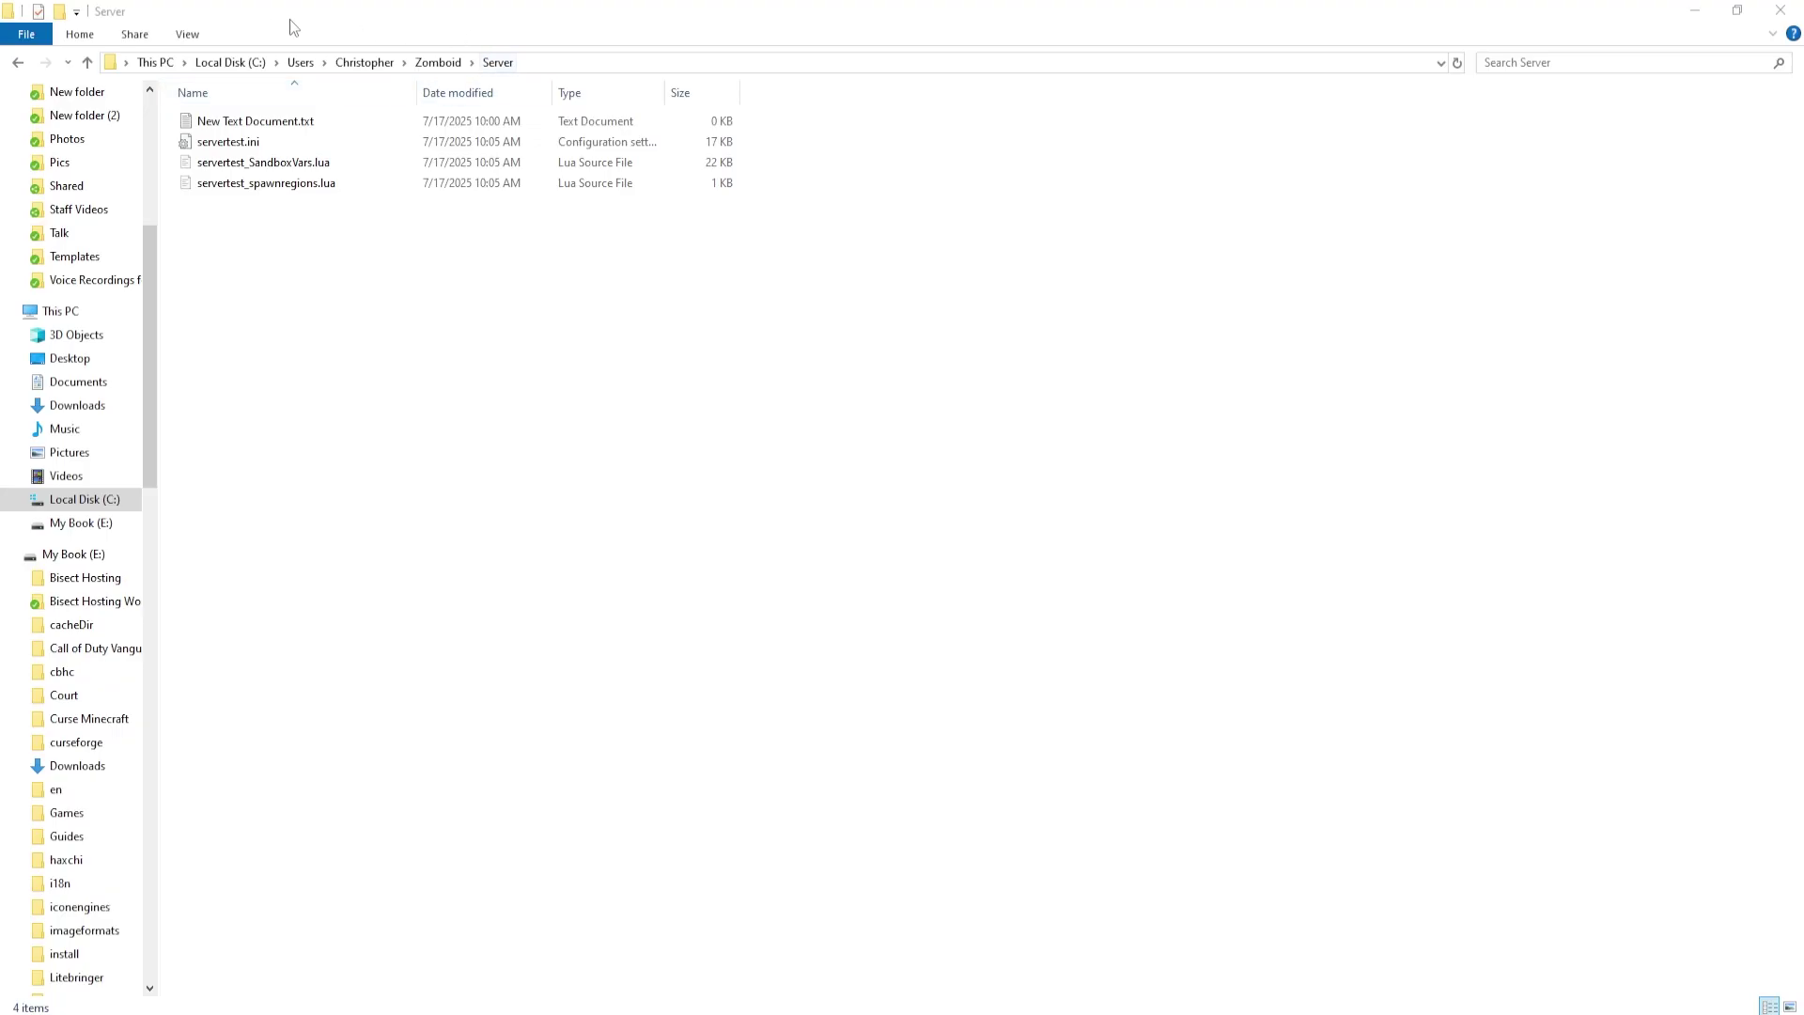
Open servertest.ini with Notepad from its right-click Open with menu
left_click(244, 149)
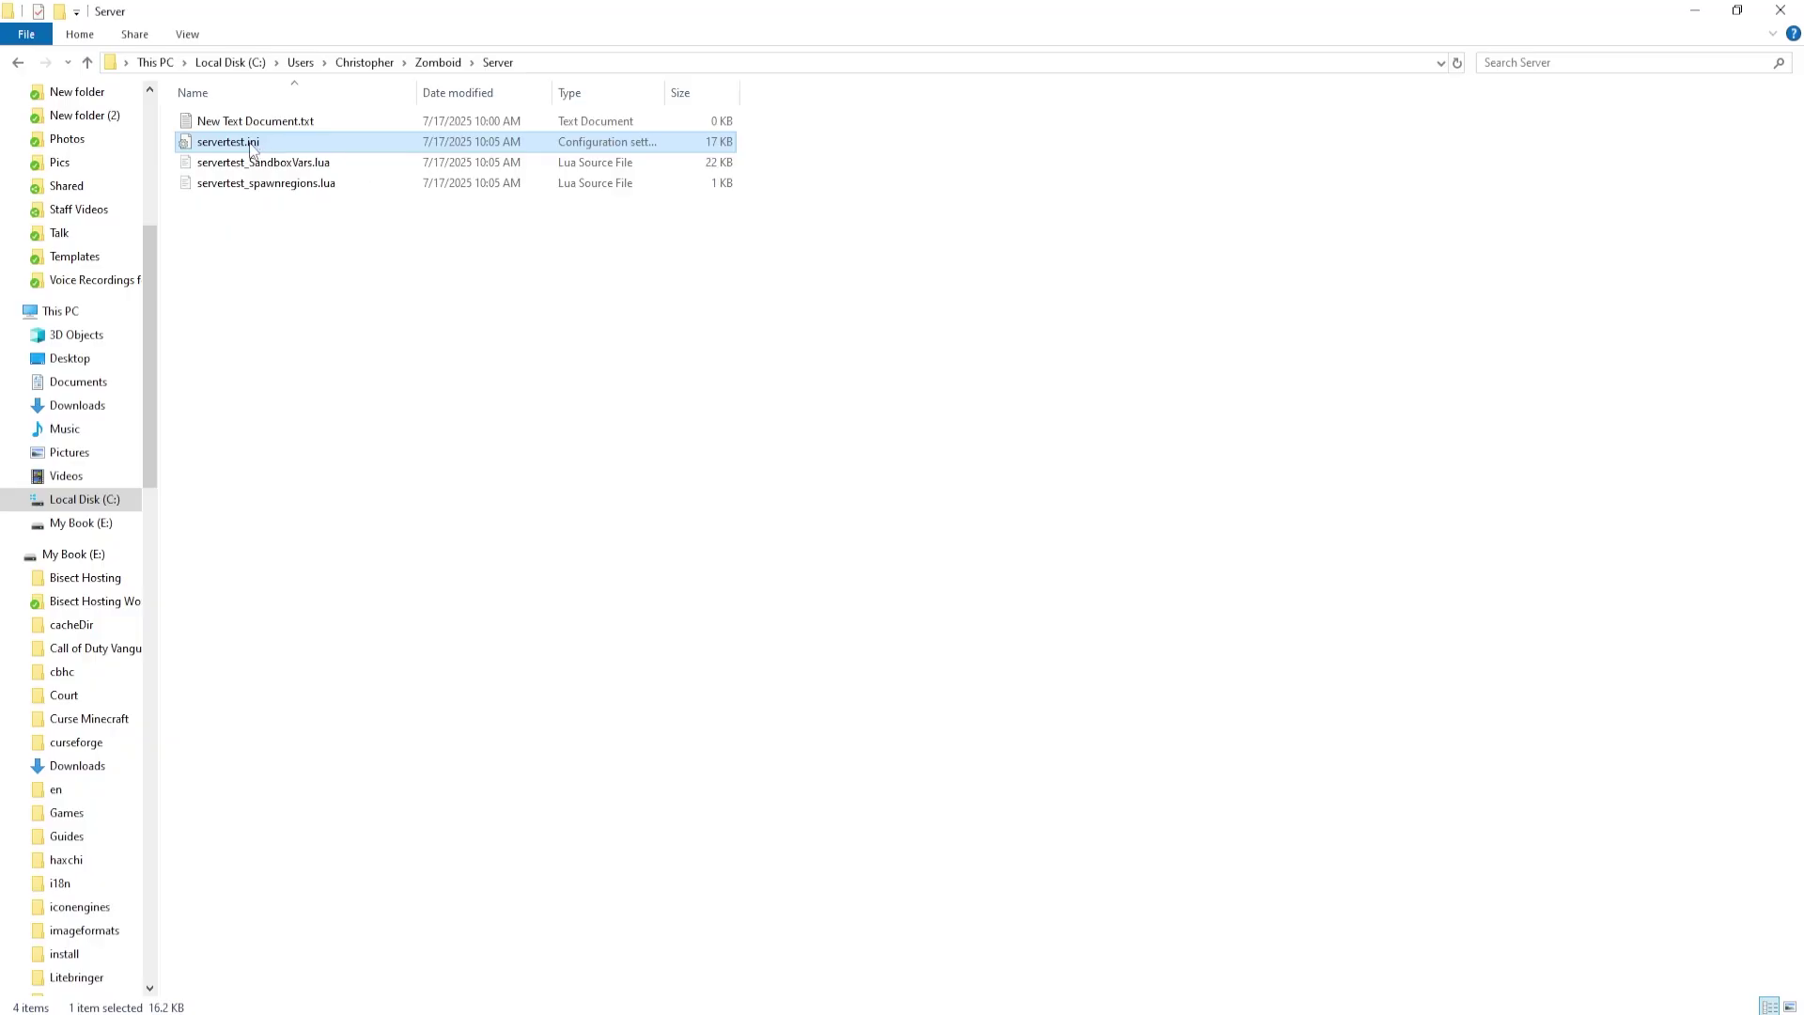
right_click(249, 142)
mouse_move(363, 343)
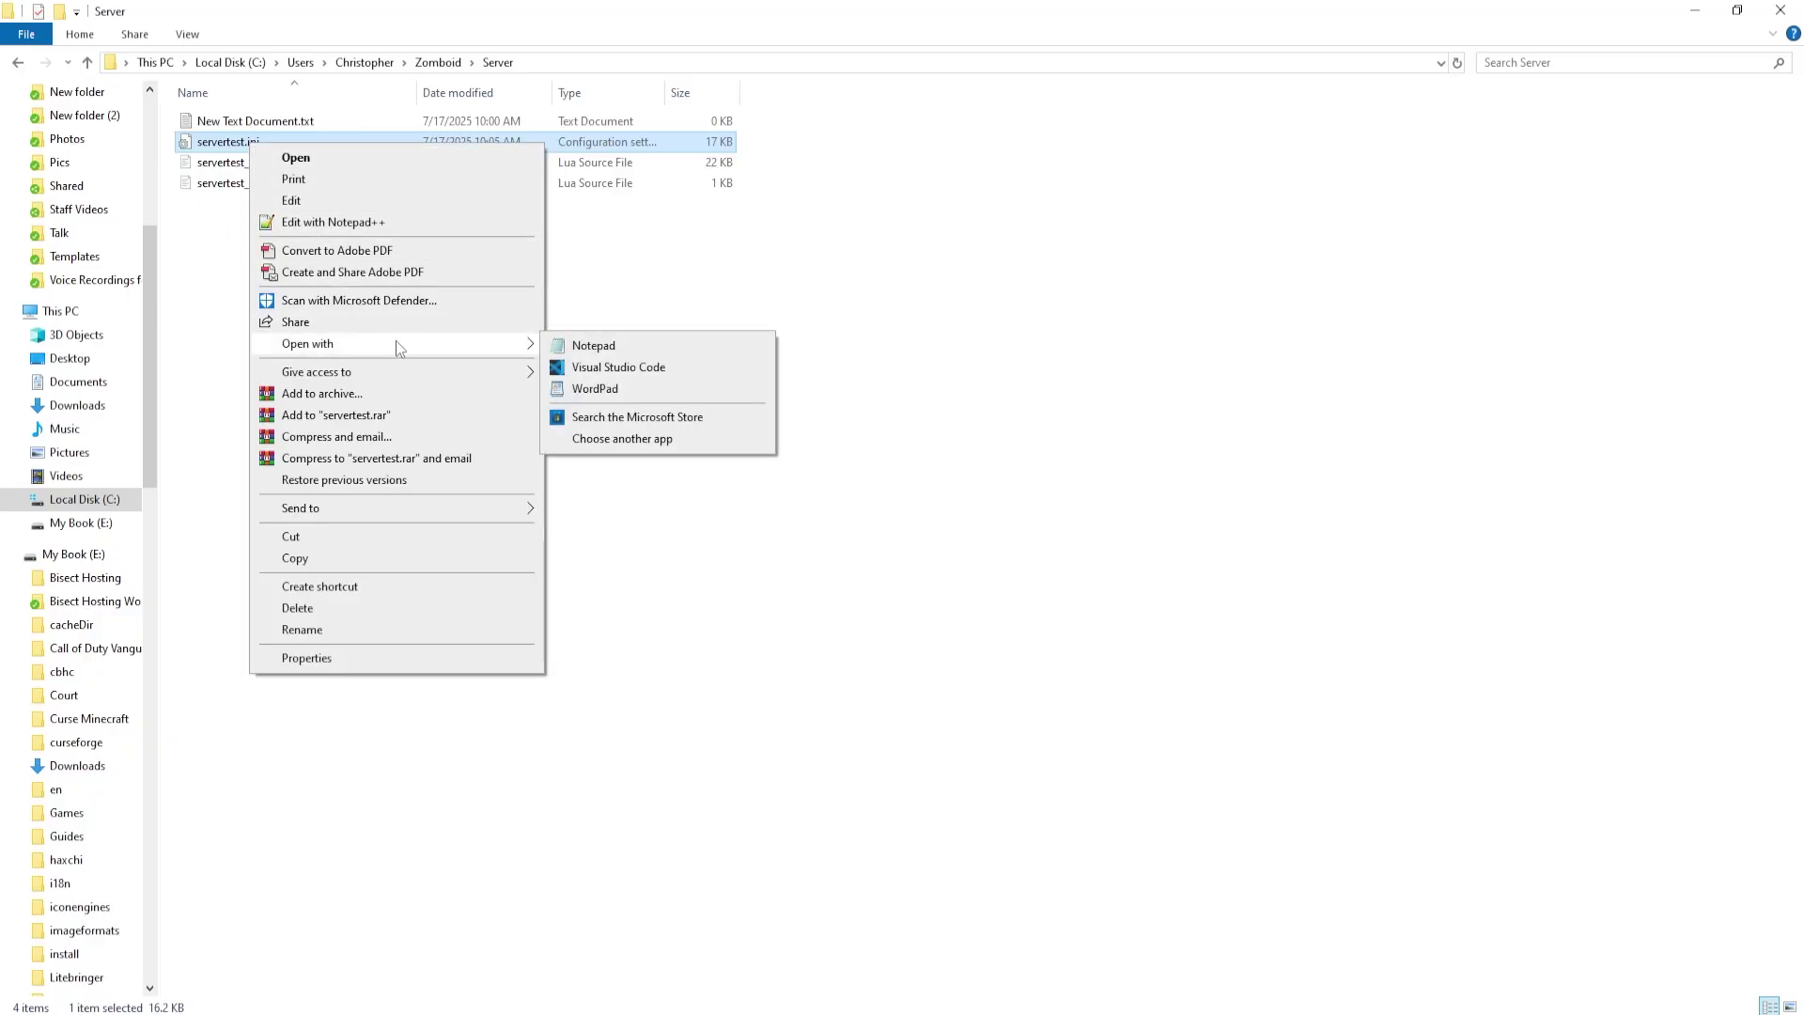
left_click(609, 350)
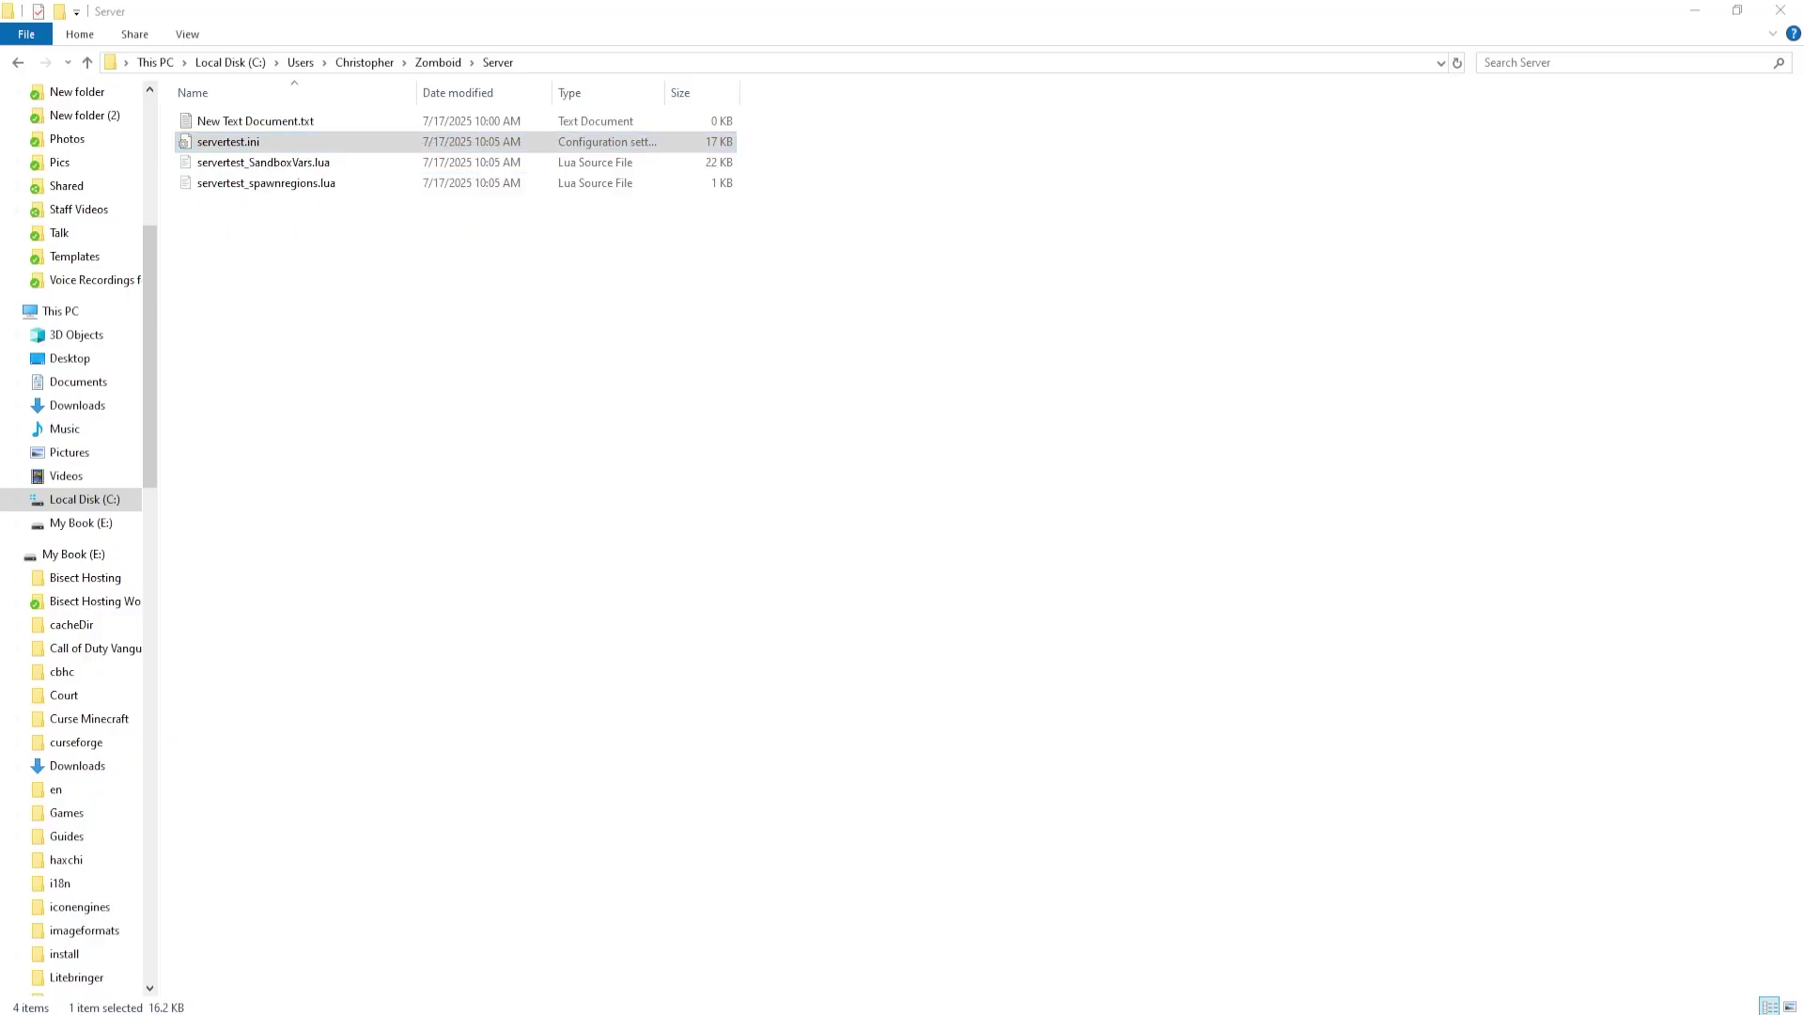
left_click_drag(221, 434, 258, 441)
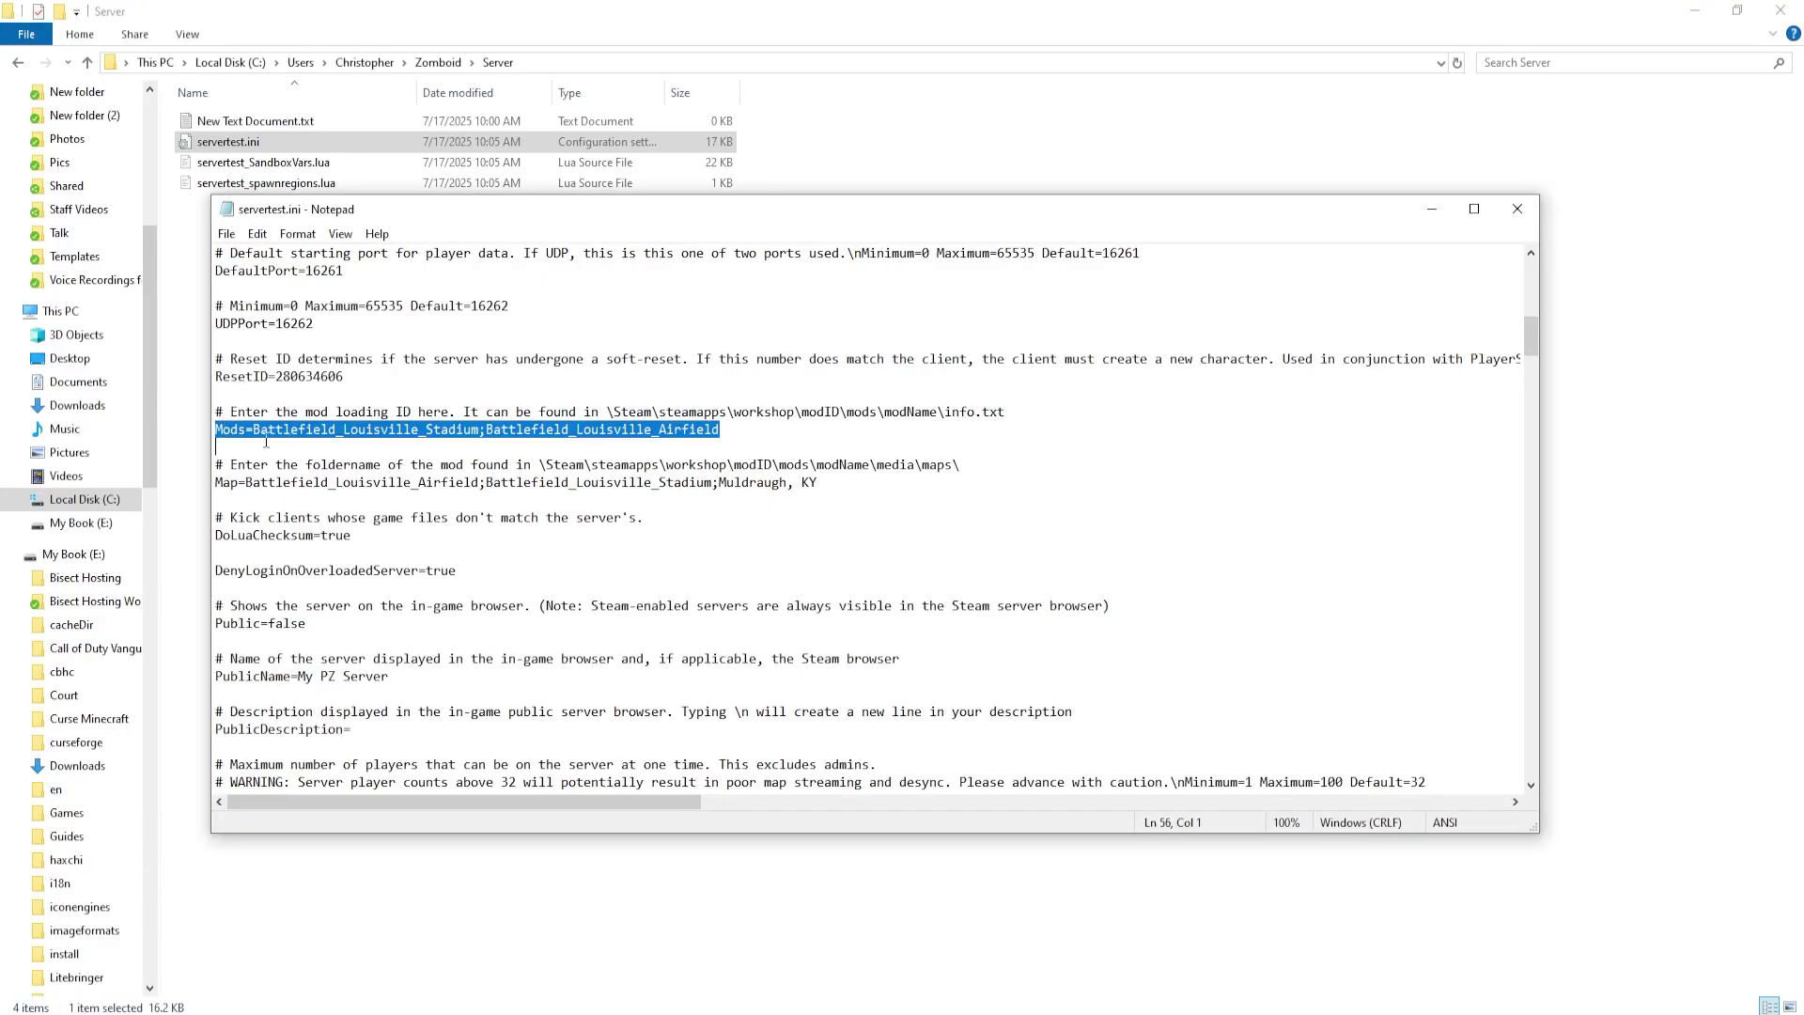
left_click_drag(740, 434, 272, 432)
key("F3")
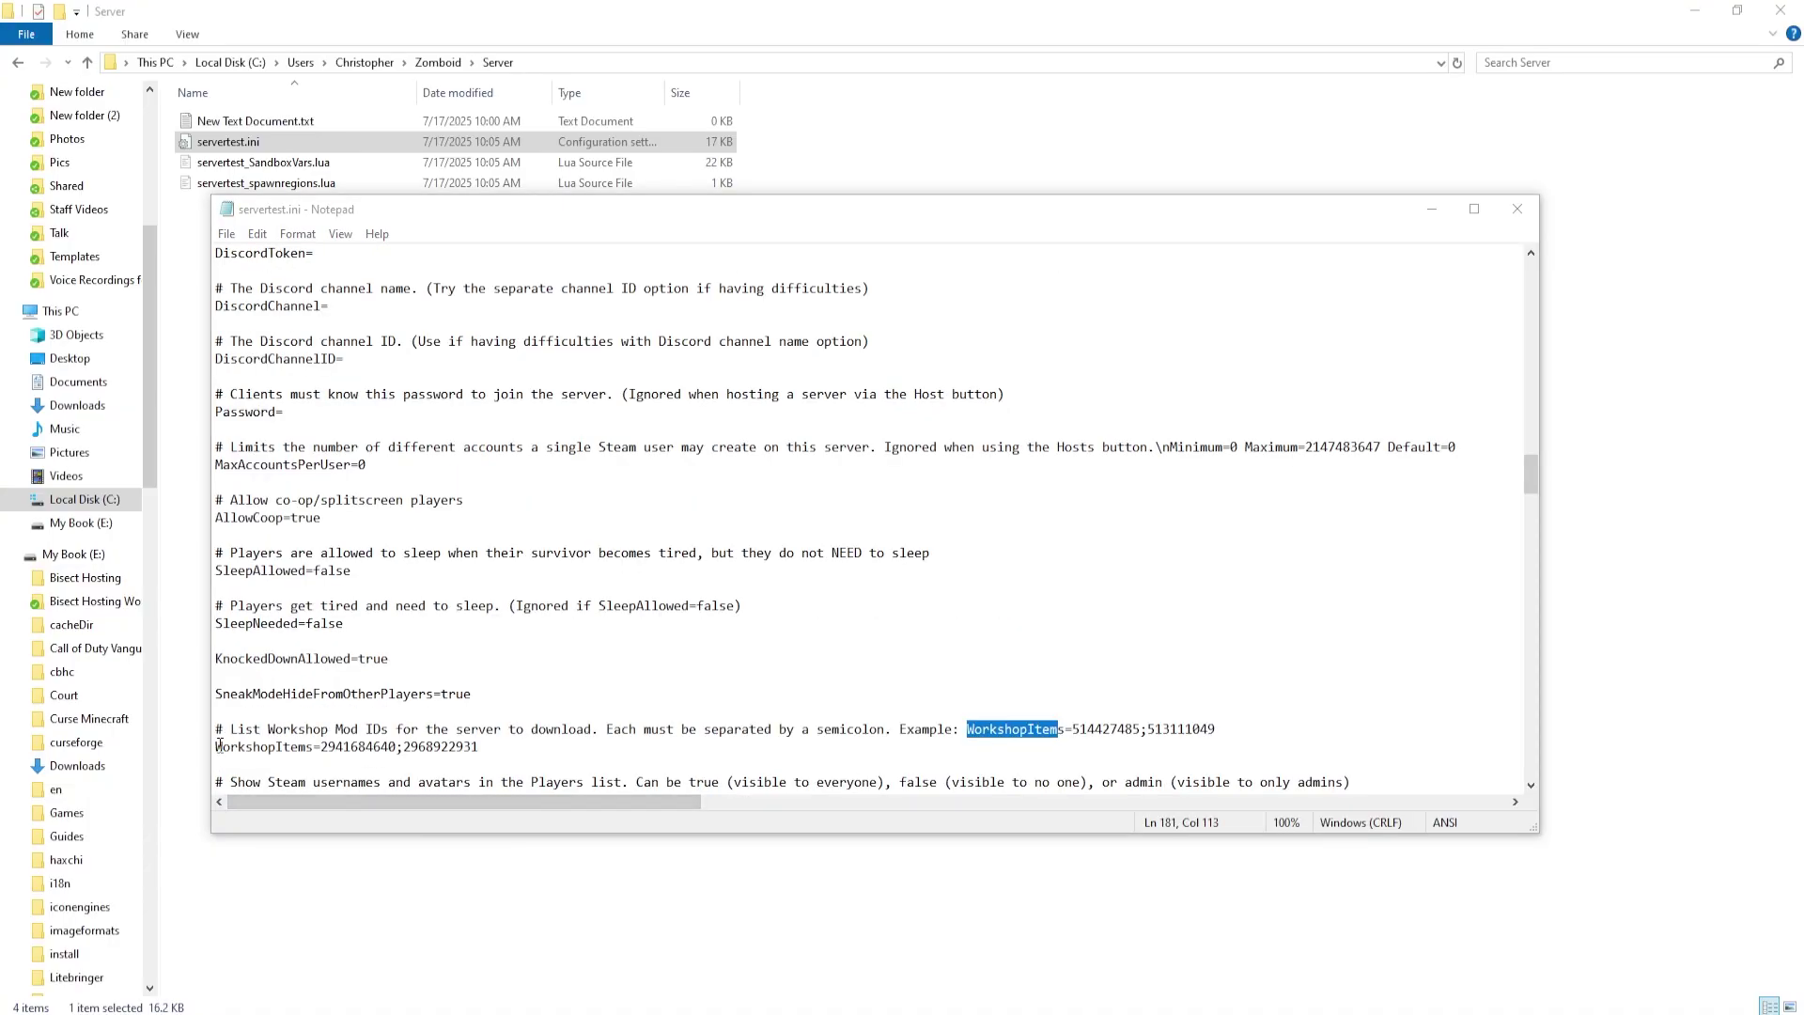
left_click_drag(217, 746, 344, 749)
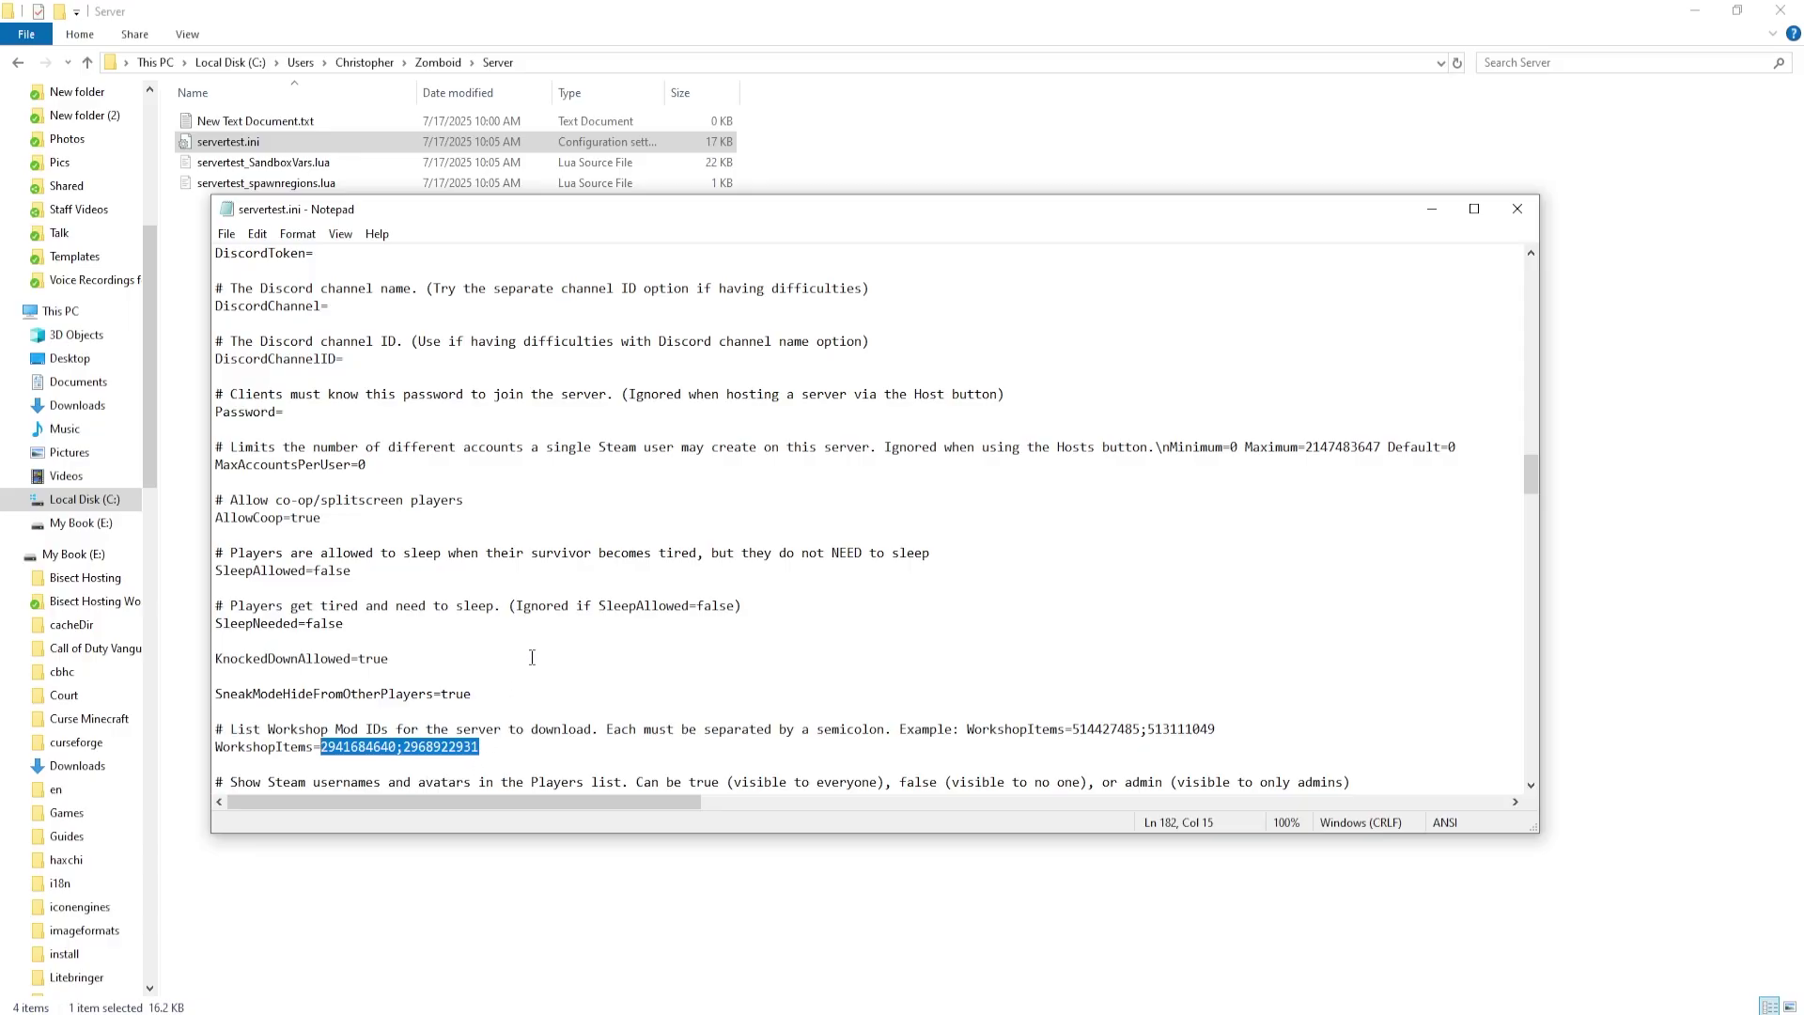
scroll(532, 657, "down", 1)
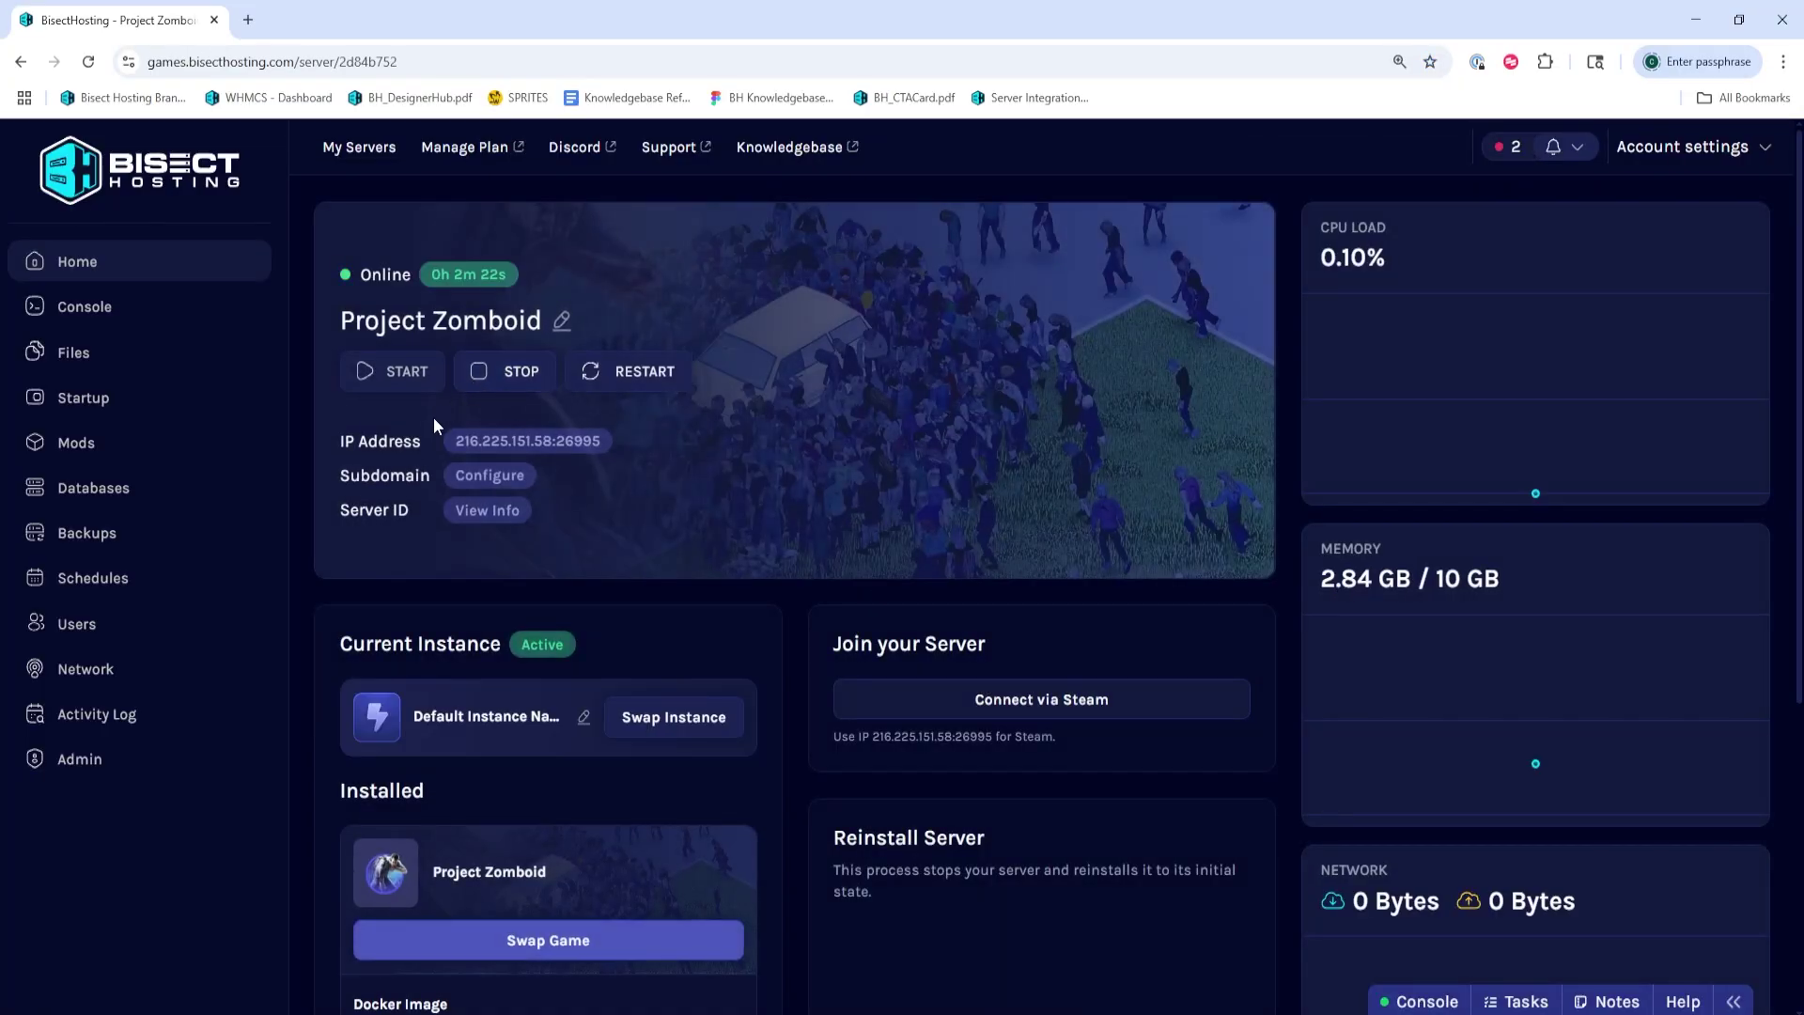
Press STOP on the server Home page so its status goes from Online to Stopping
left_click(521, 393)
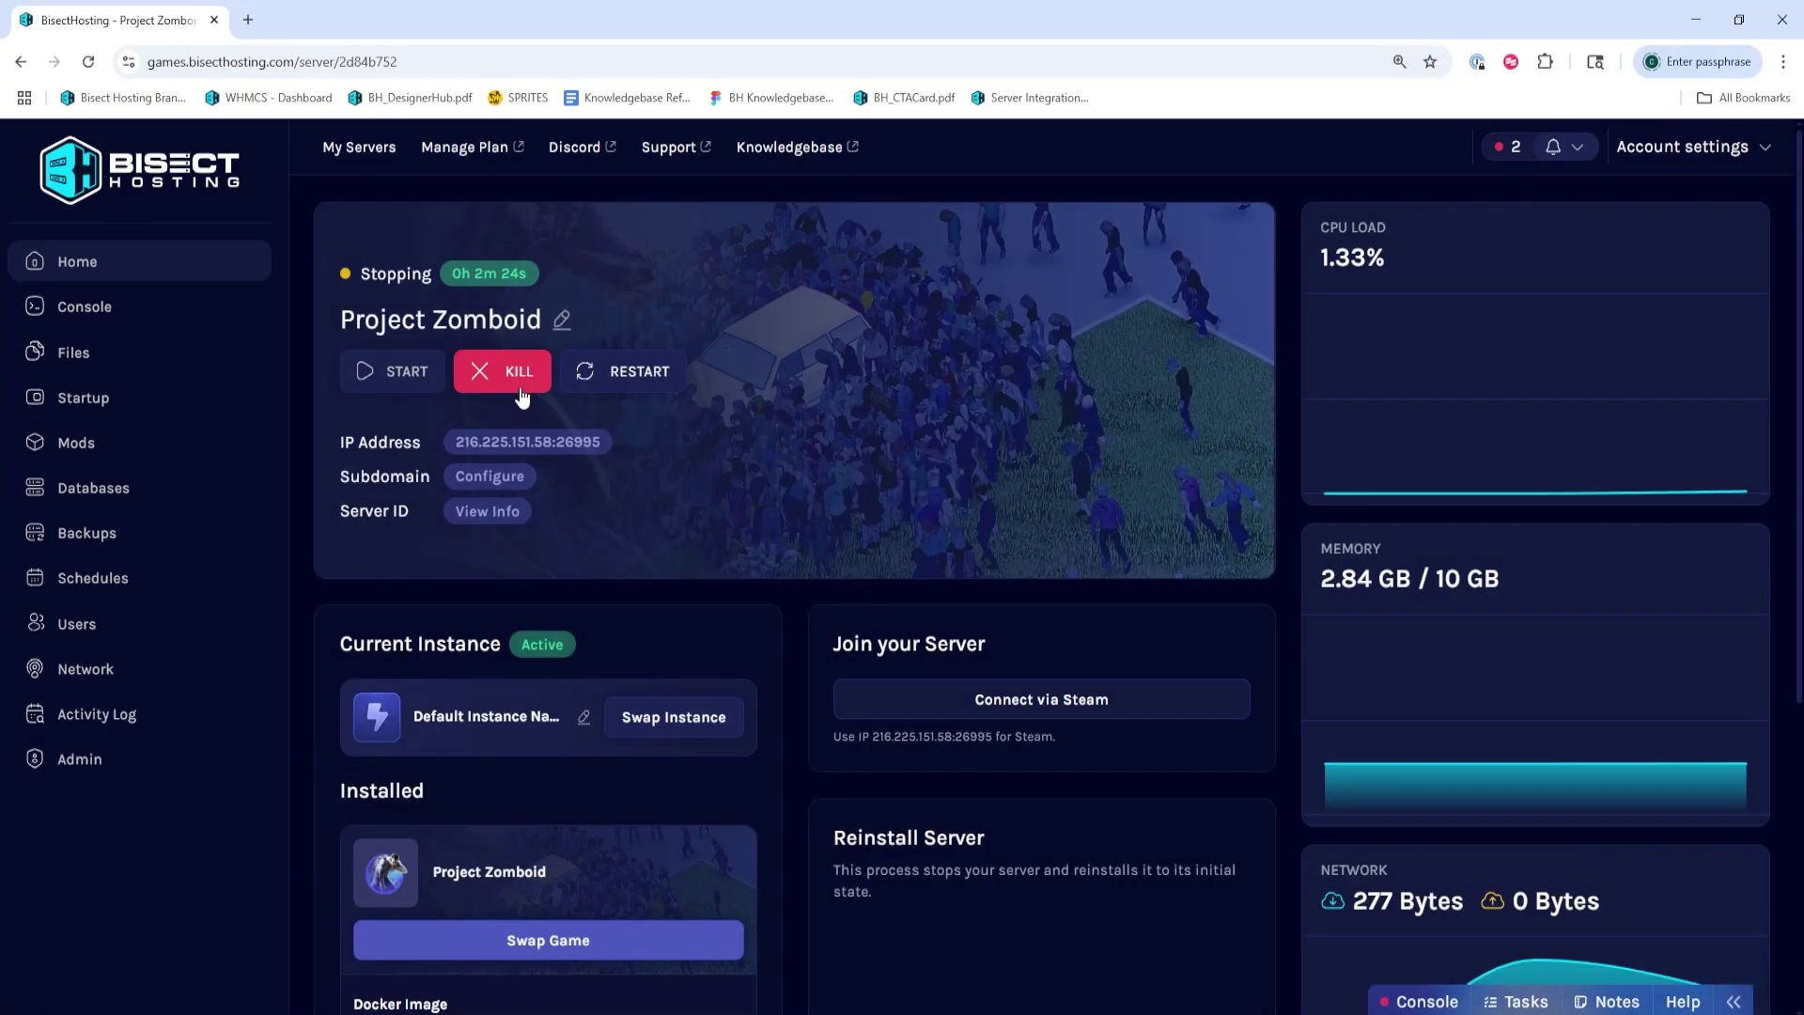
Browse Files > .cache > Server and open ProjectZomboidServer.ini in the editor
left_click(119, 353)
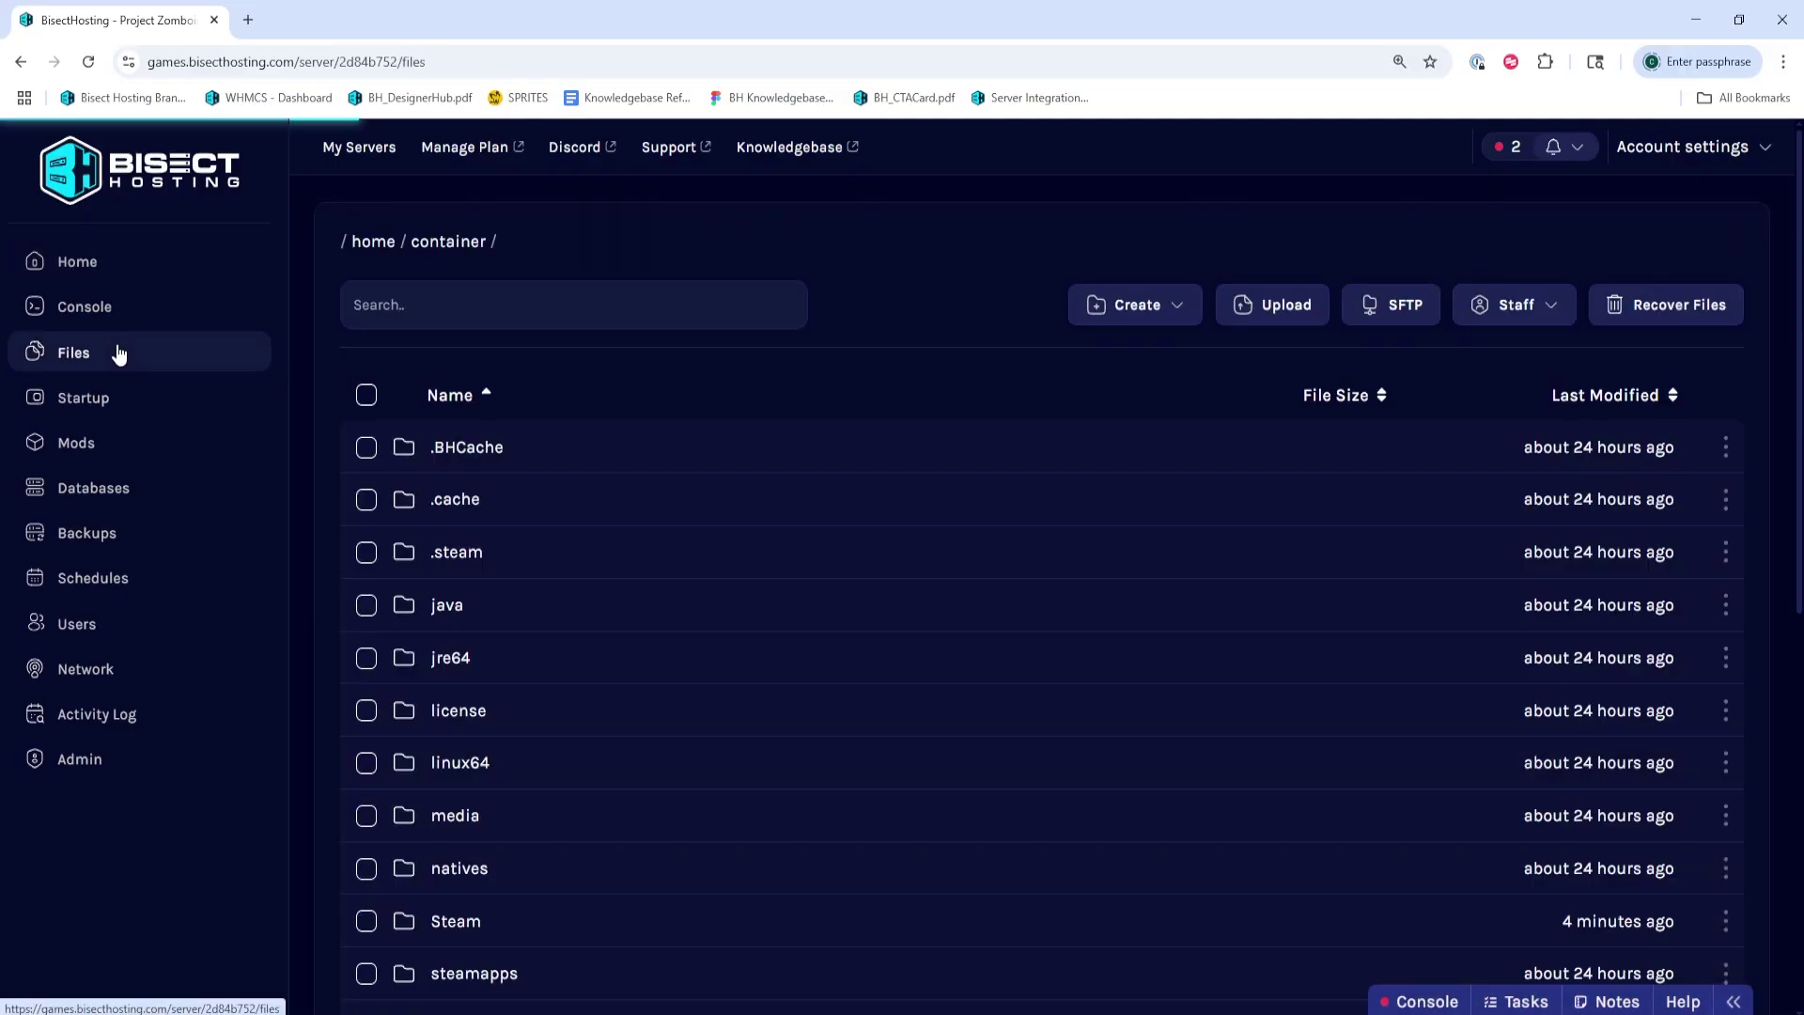
left_click(552, 512)
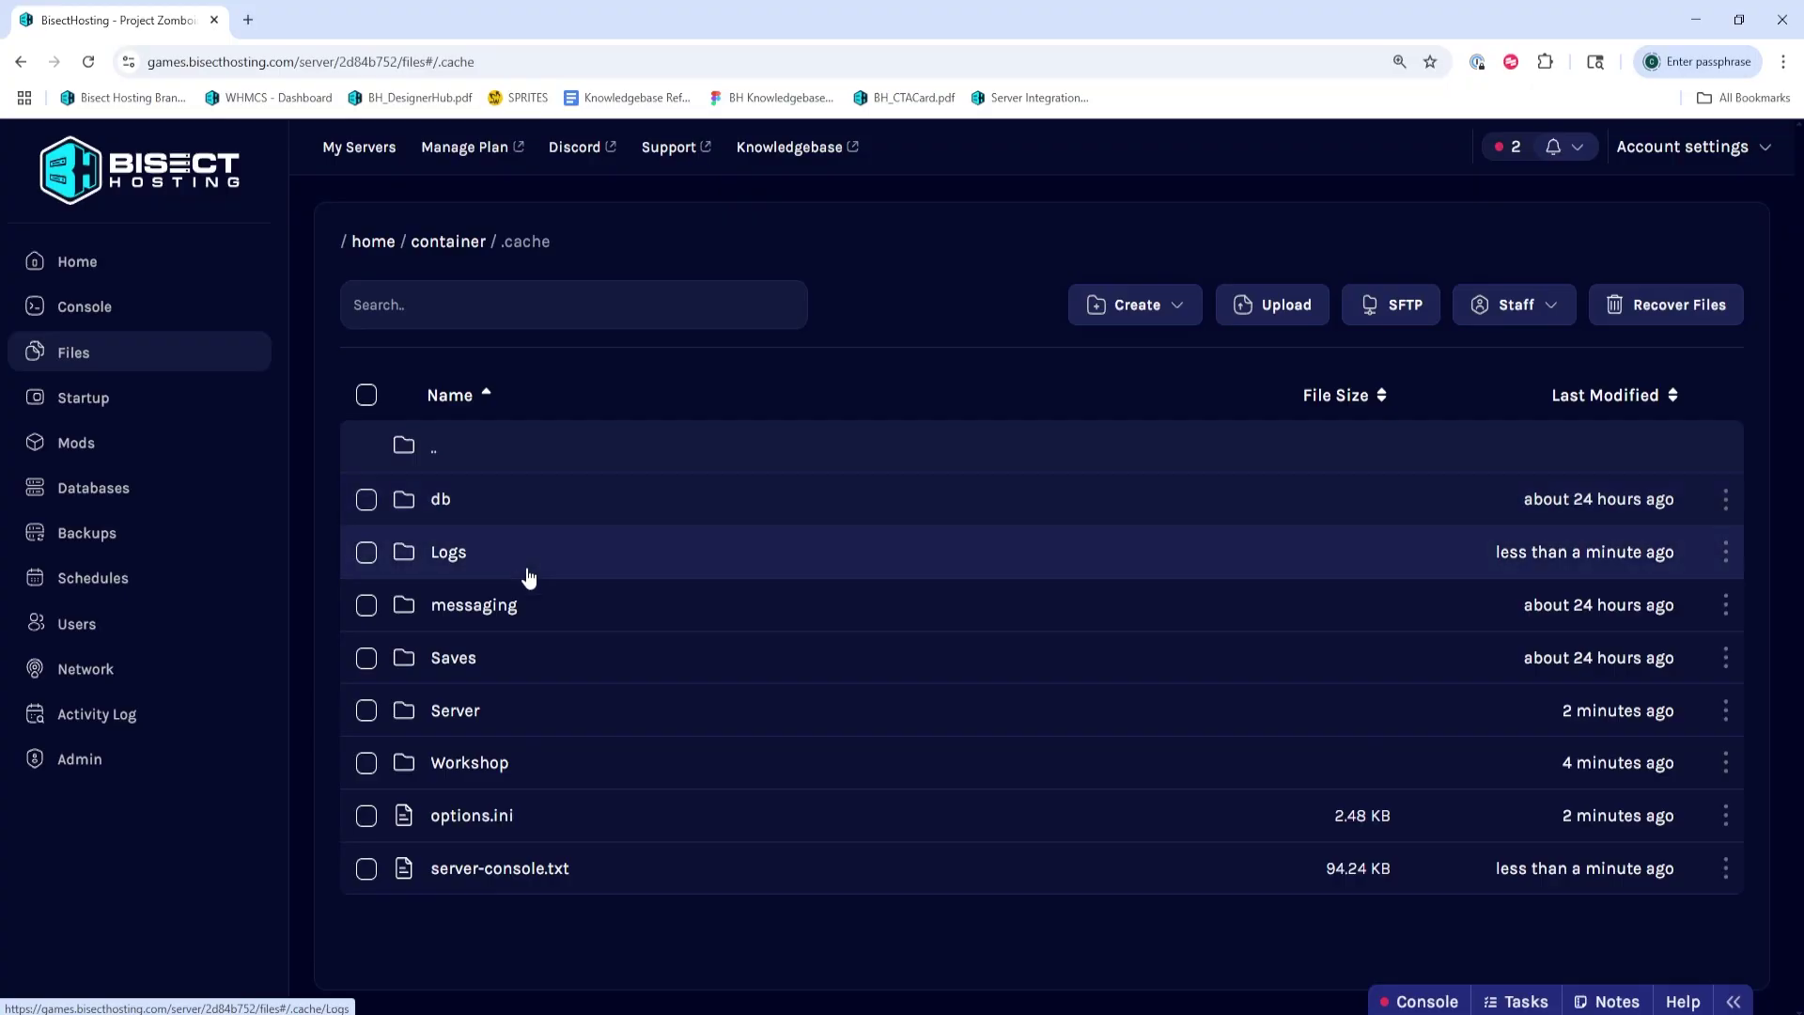
left_click(487, 712)
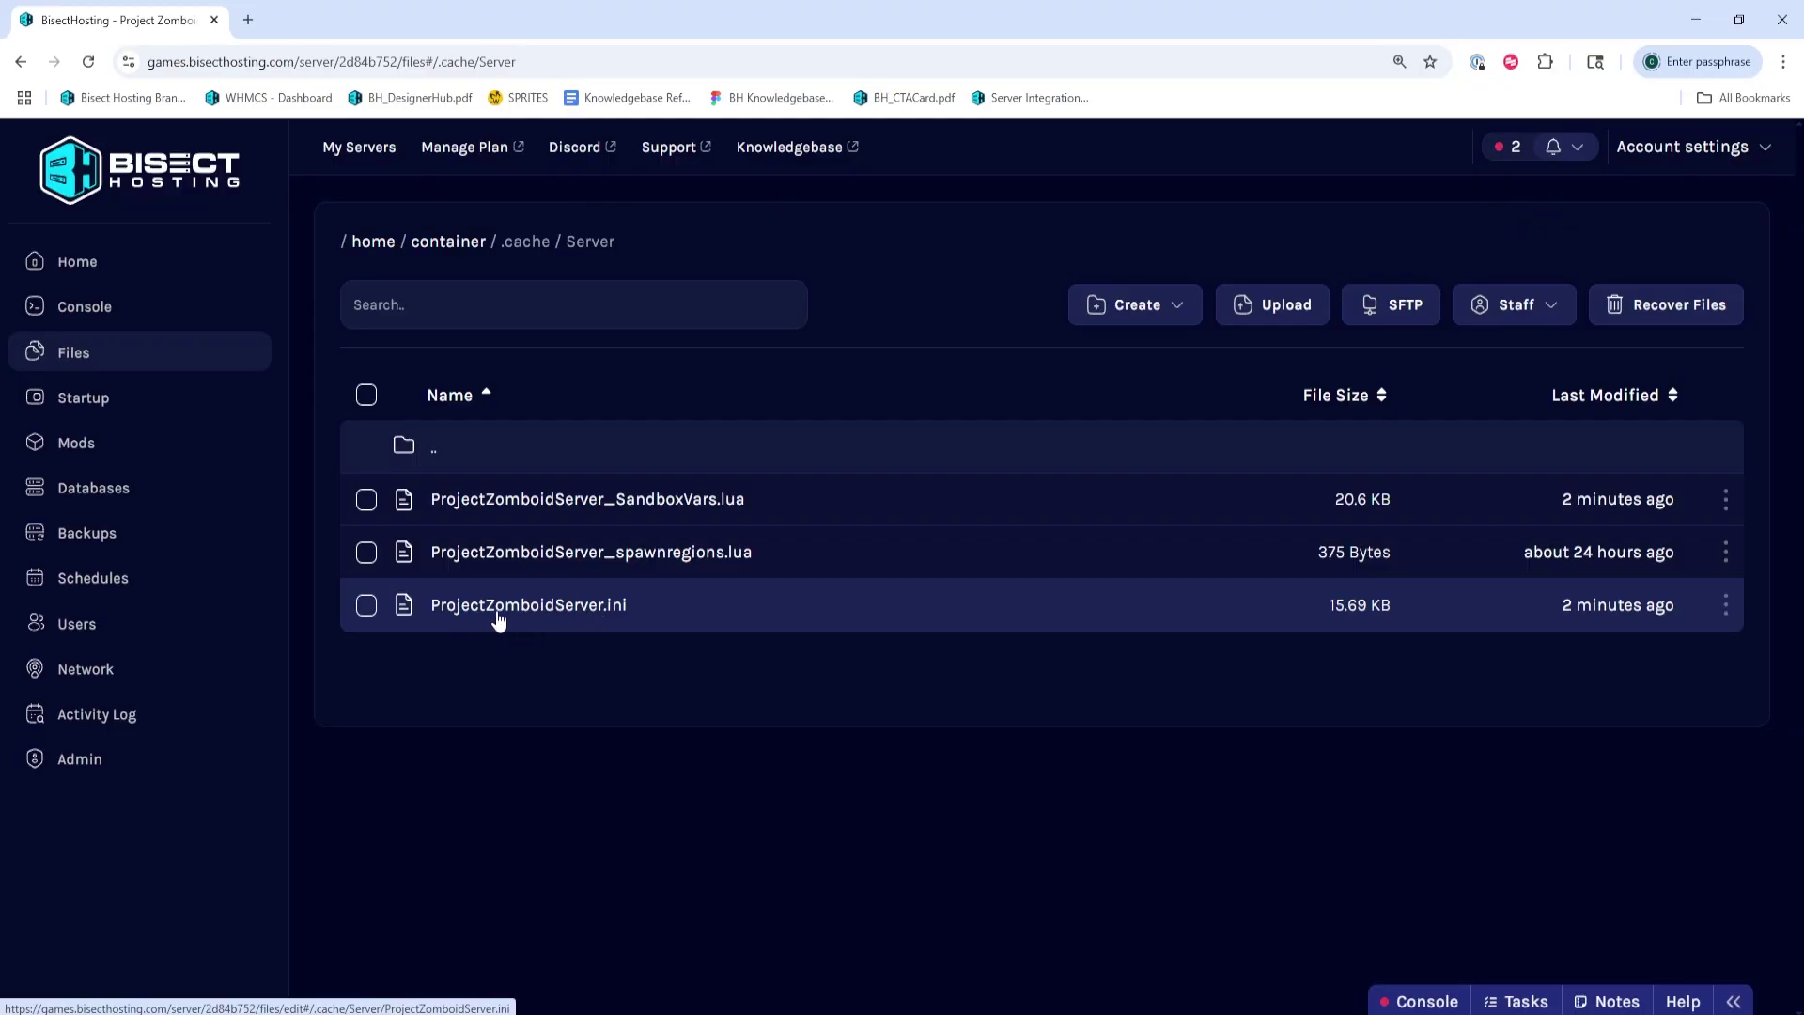
left_click(593, 609)
Paste the two mod names after Mods= and the two workshop IDs after WorkshopItems=
scroll(641, 629, "down", 8)
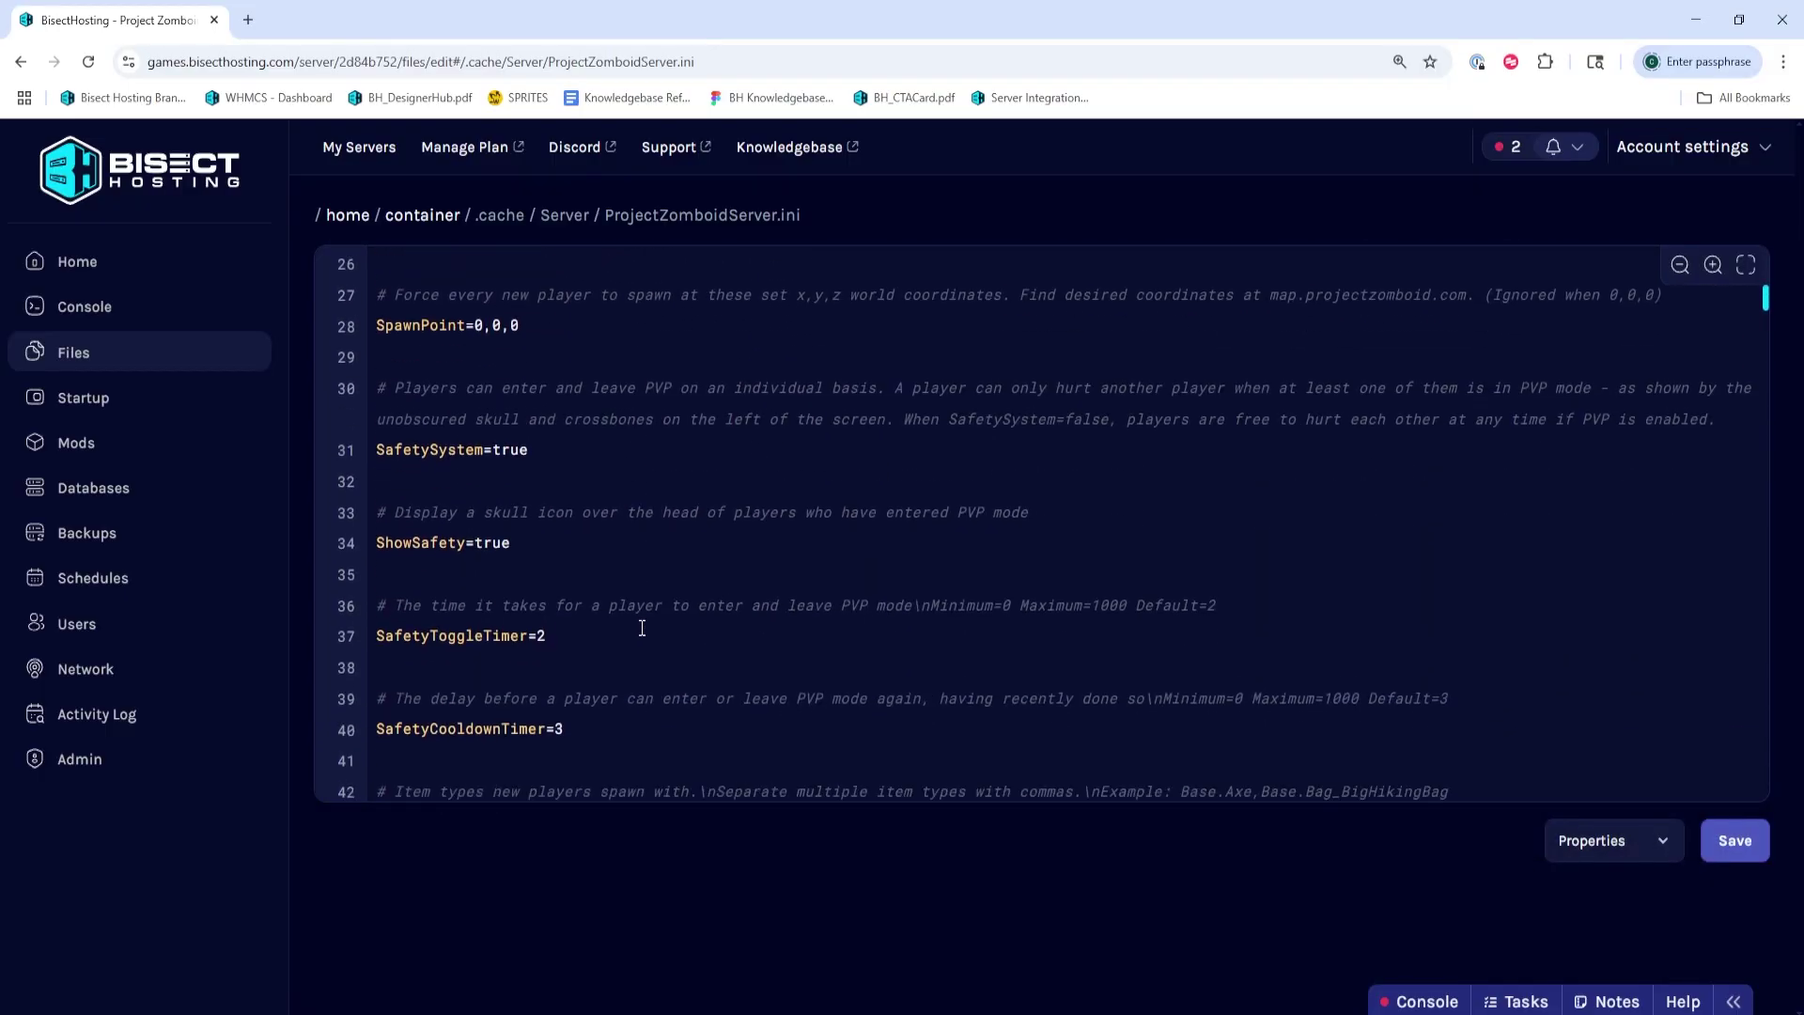
scroll(642, 628, "down", 5)
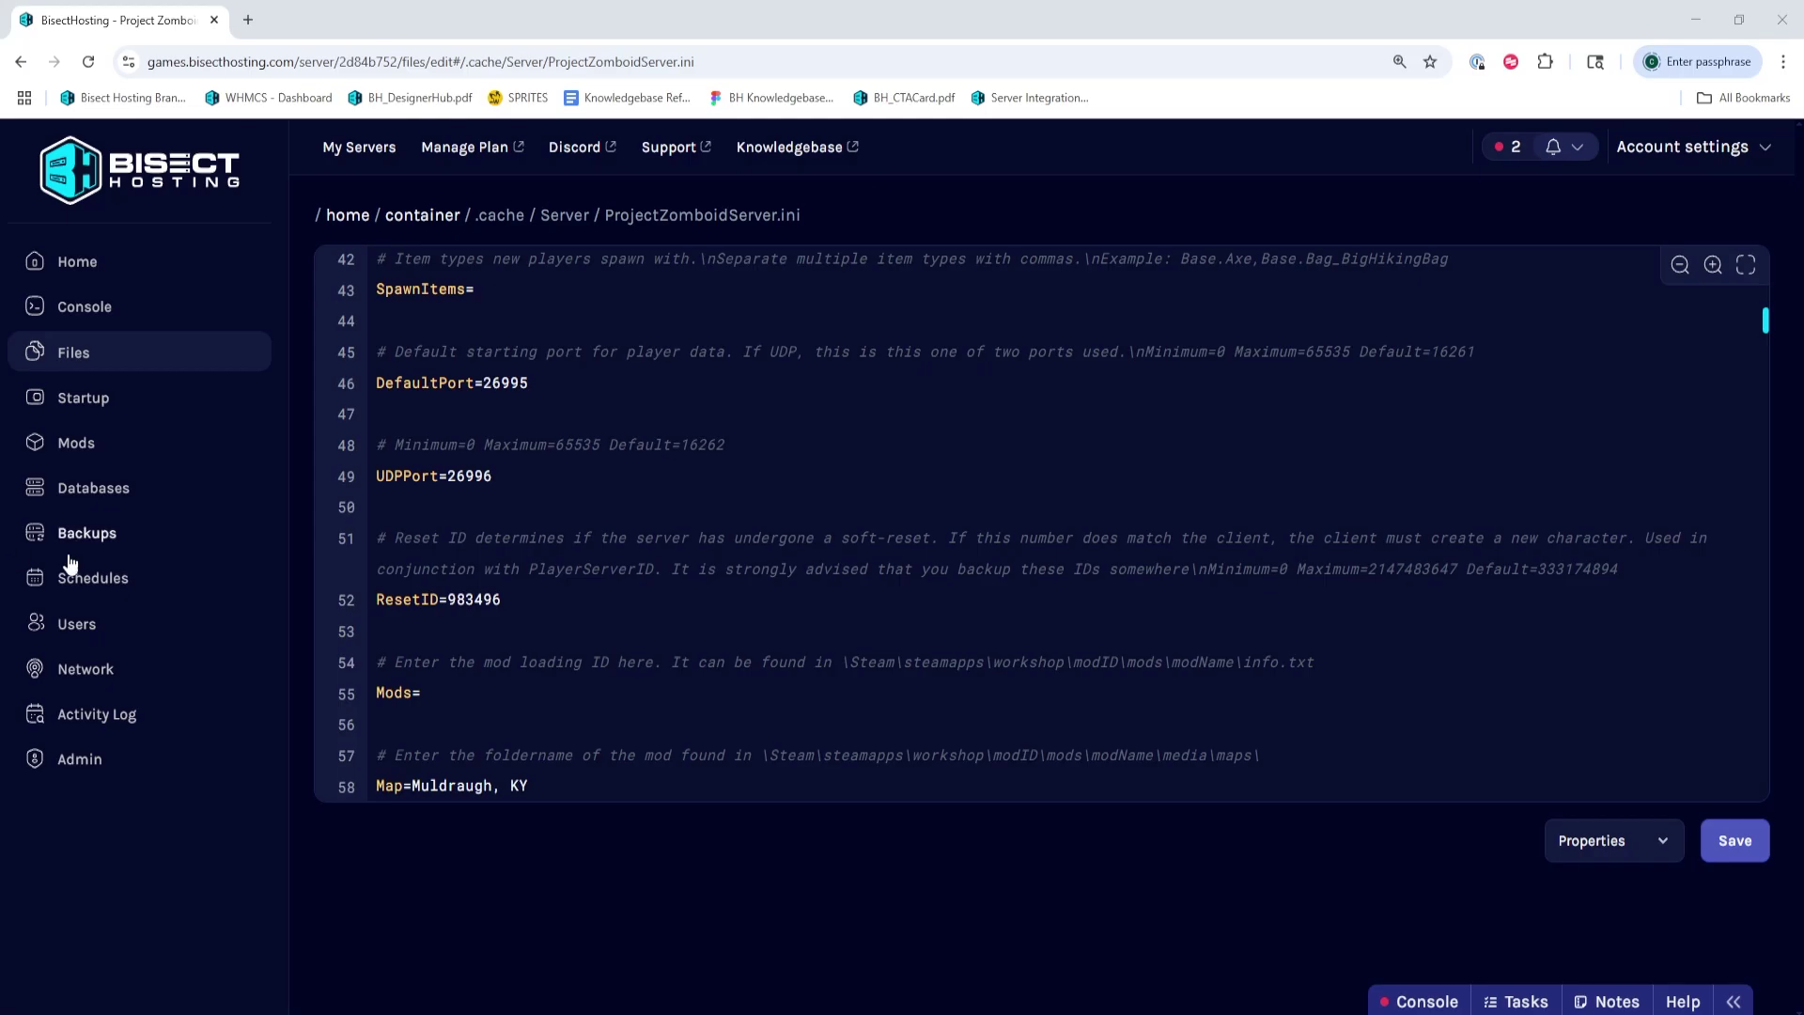
type("Battlefield_Louisville_Airfield;Battlefield_Louisville_Stadium")
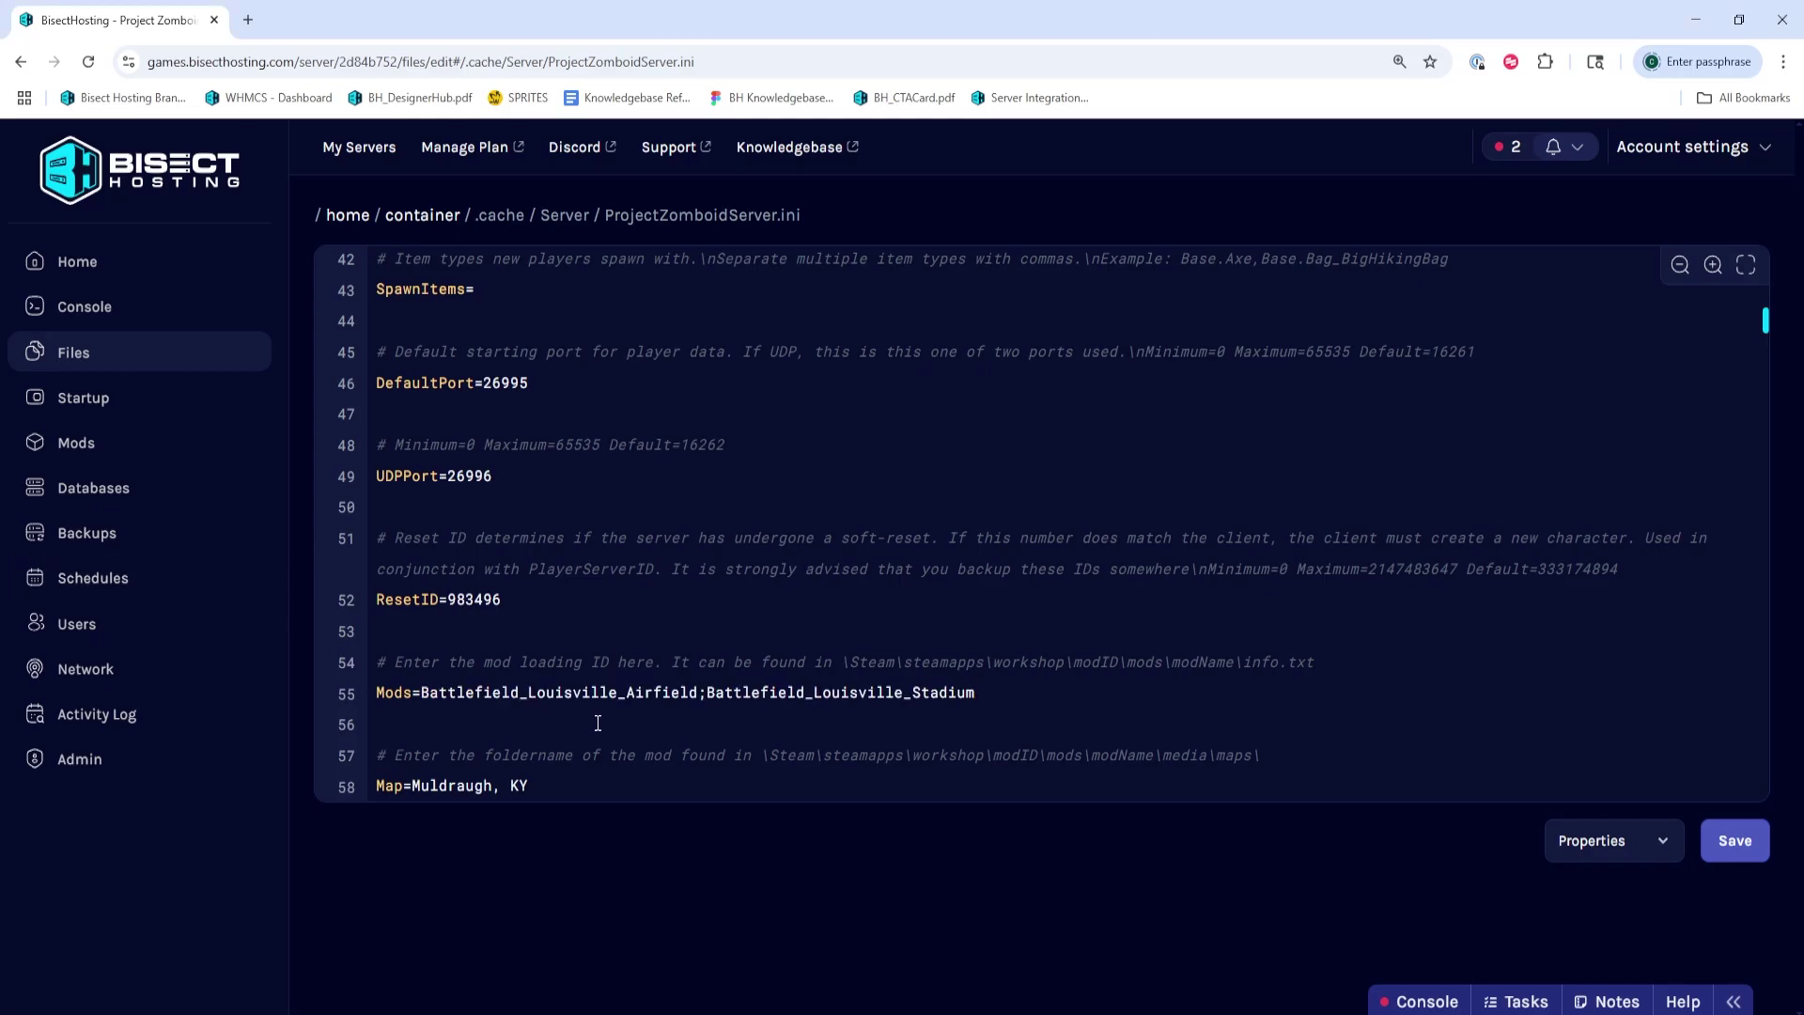
scroll(637, 716, "down", 20)
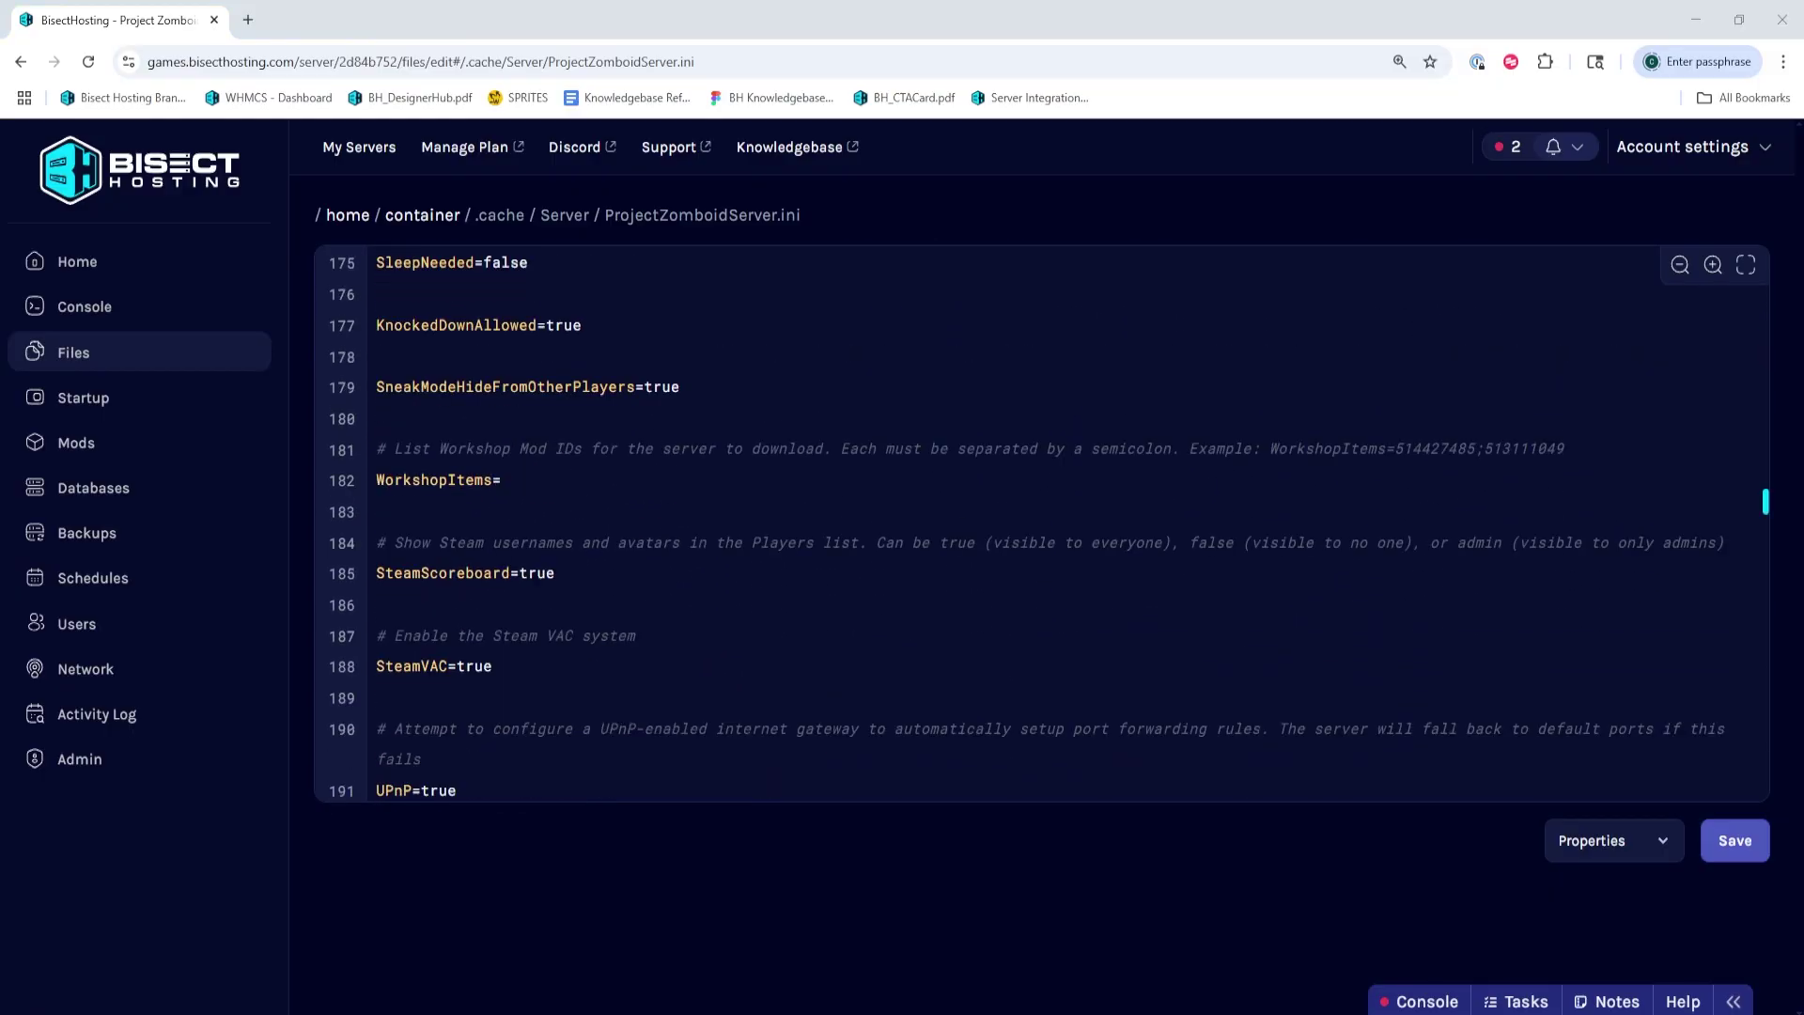
left_click(524, 479)
key("ctrl+v")
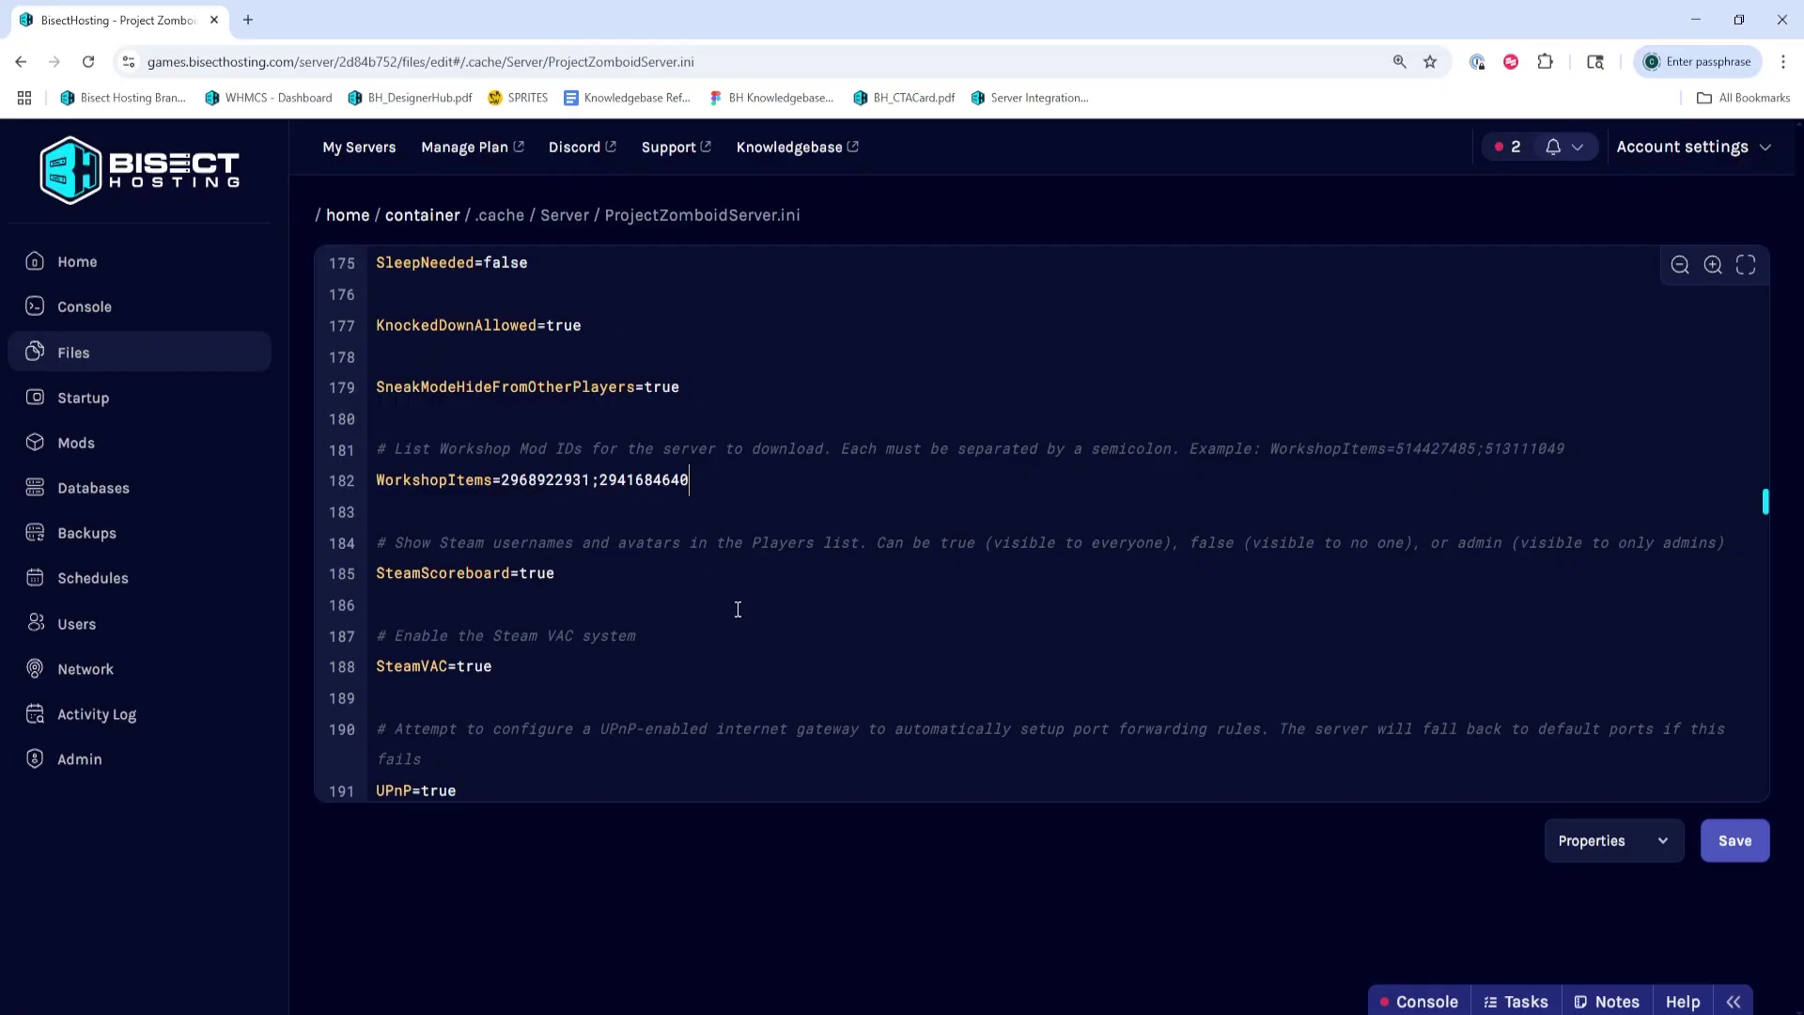
Save ProjectZomboidServer.ini and start the Project Zomboid server from the Home dashboard
left_click(1753, 859)
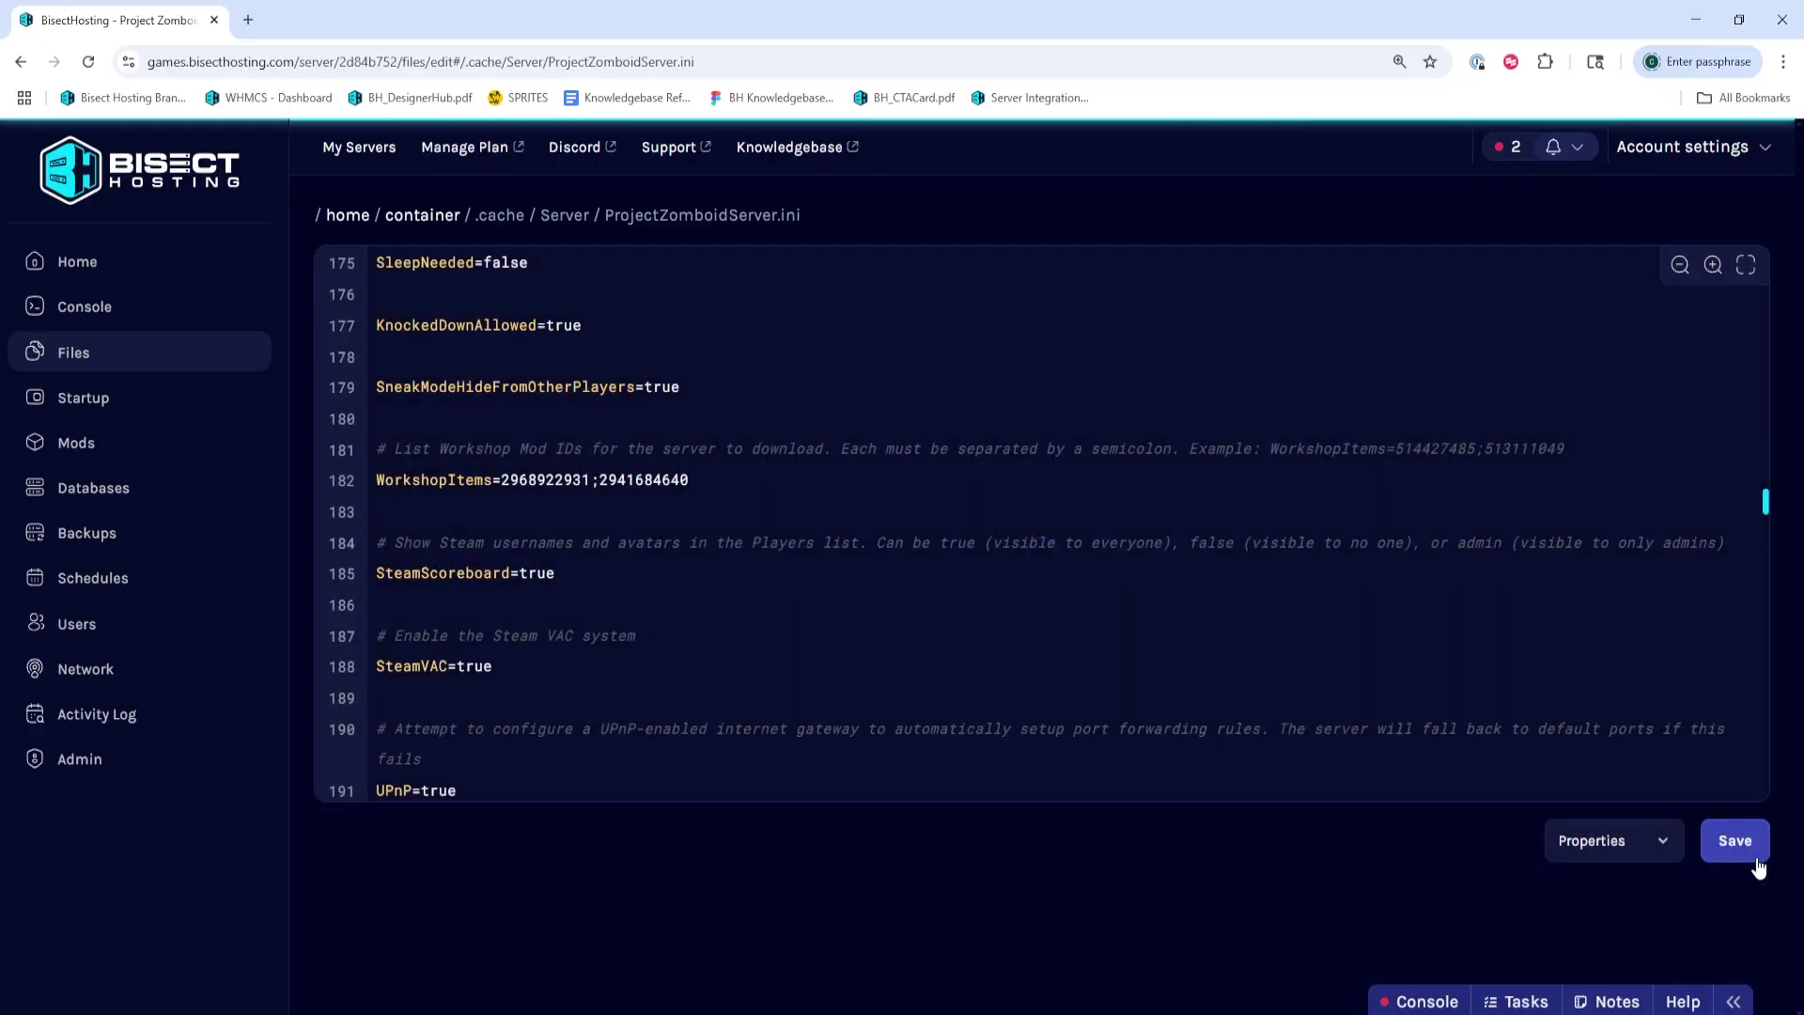
left_click(173, 258)
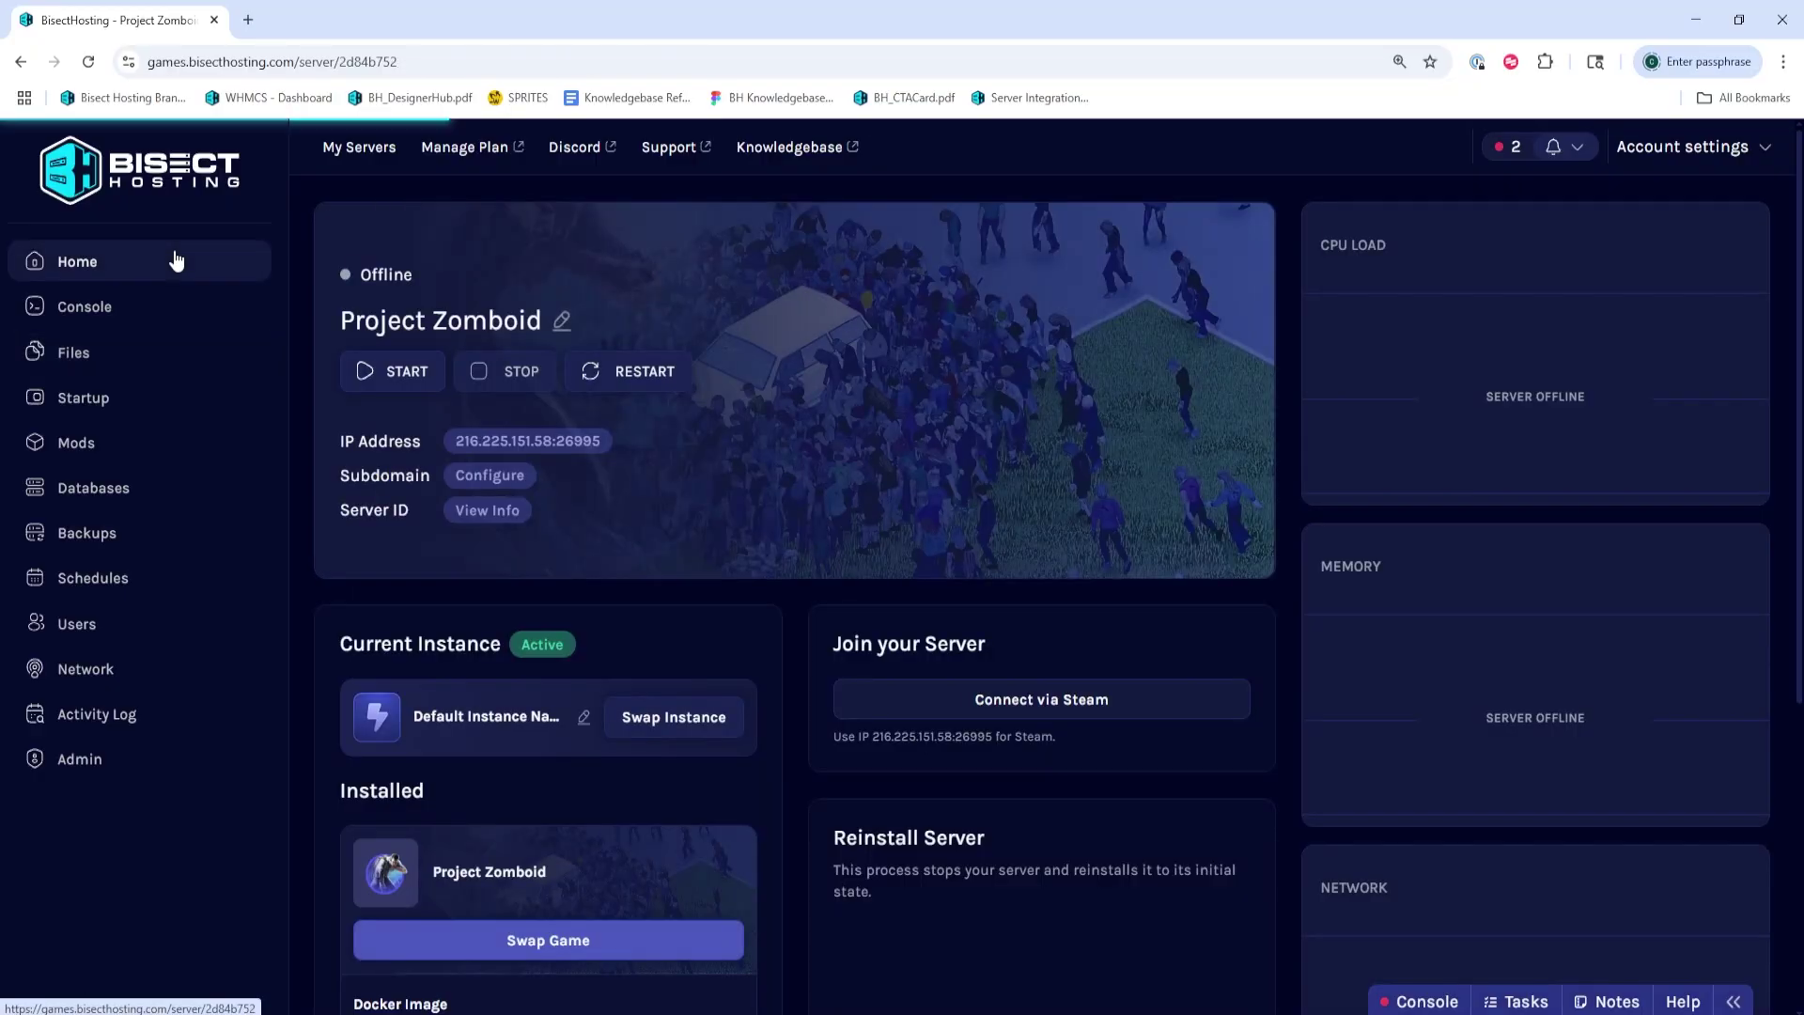
left_click(357, 370)
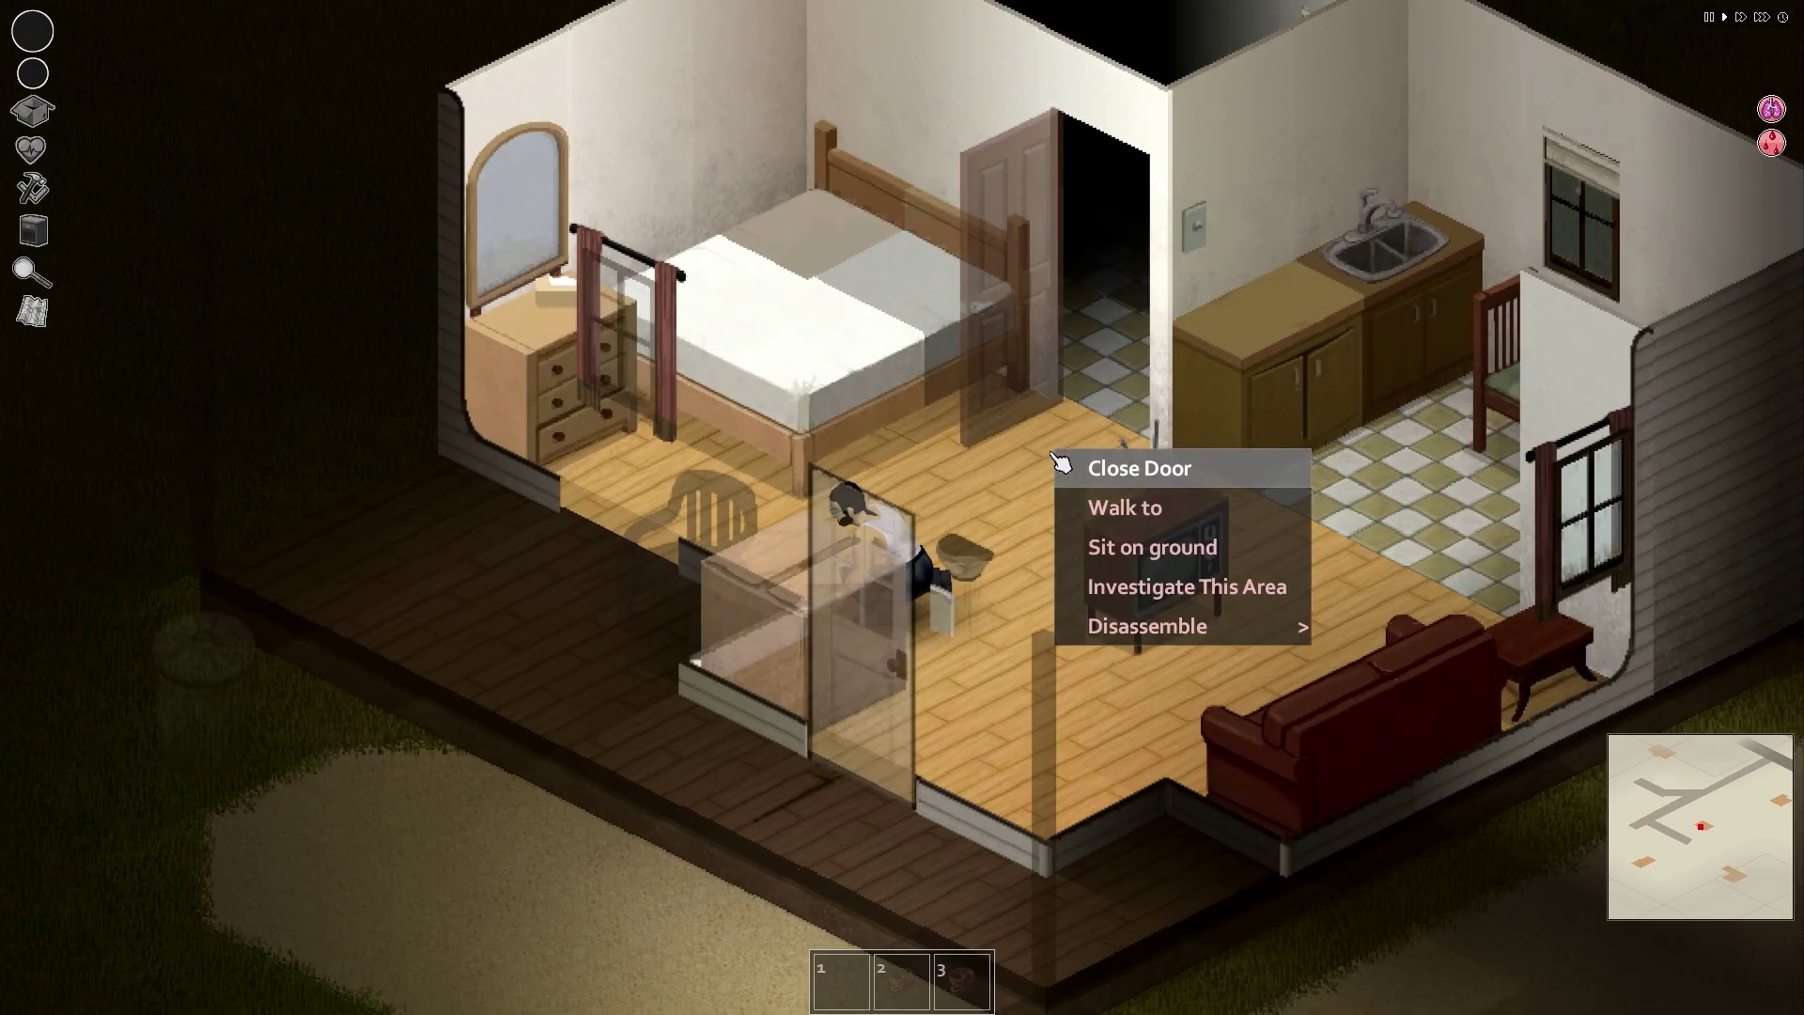
left_click(1015, 455)
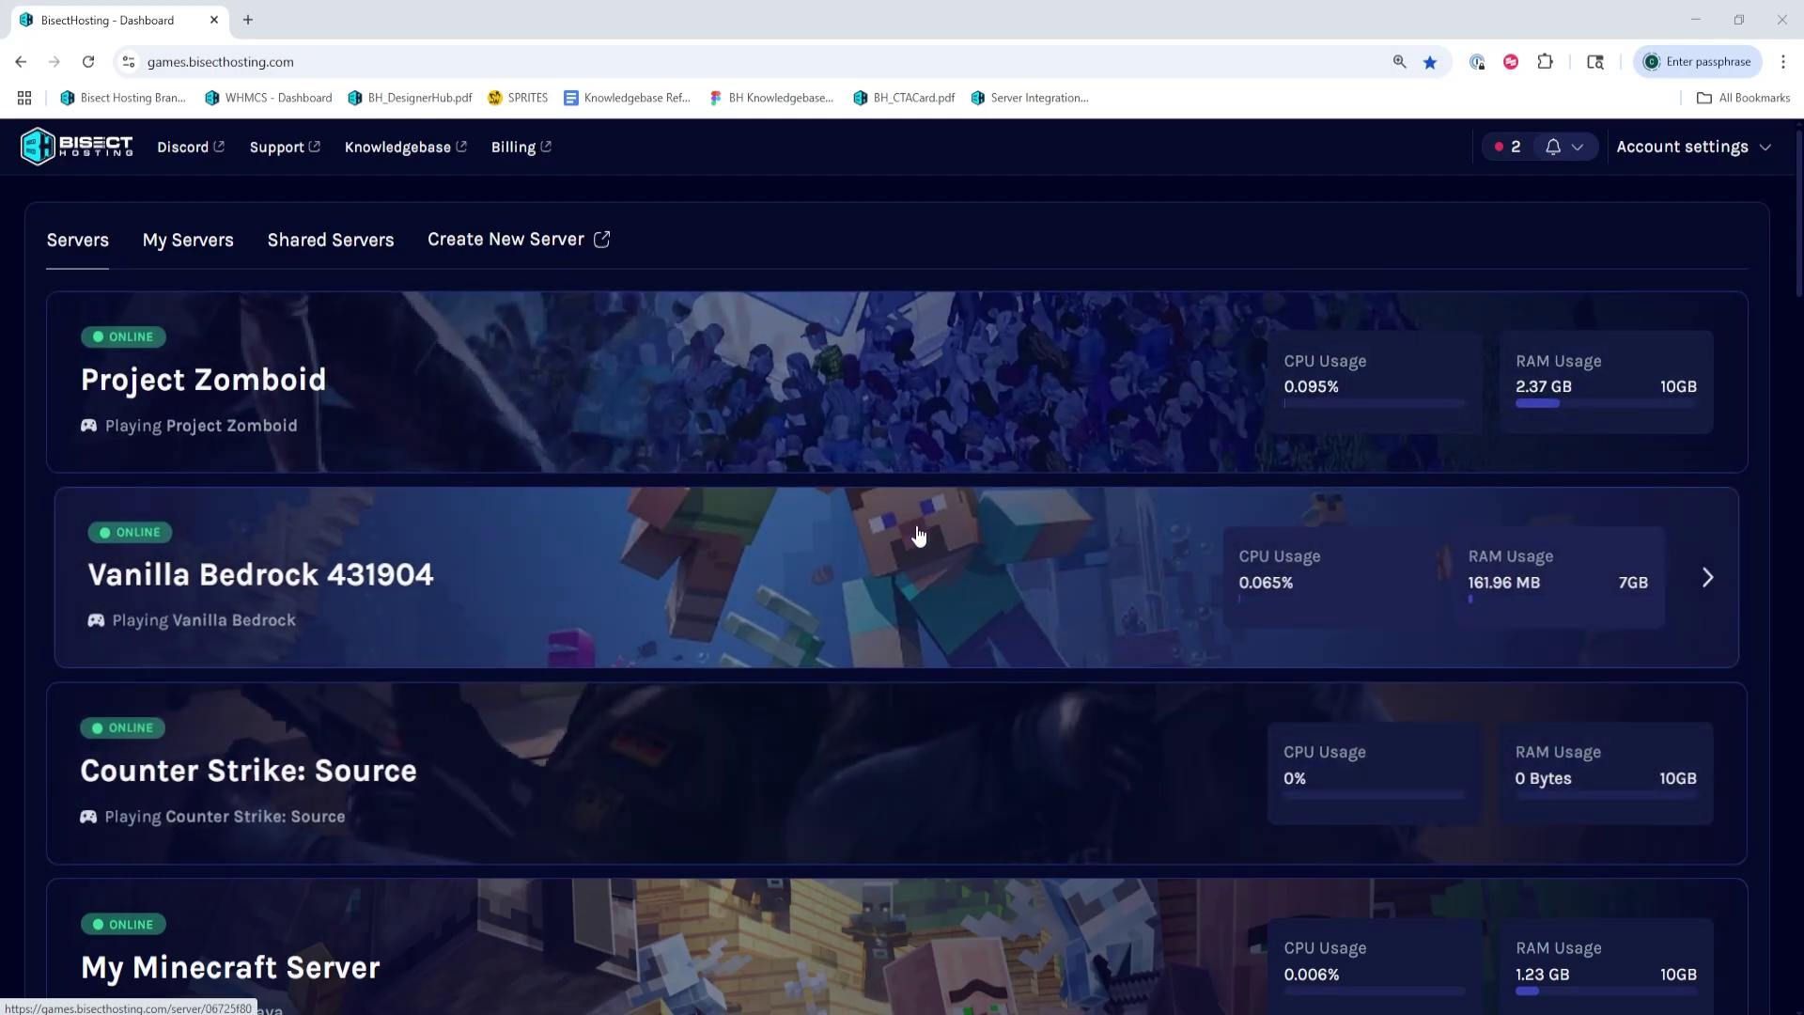
Stop the Project Zomboid server from its page and open its file manager at /home/container
left_click(611, 381)
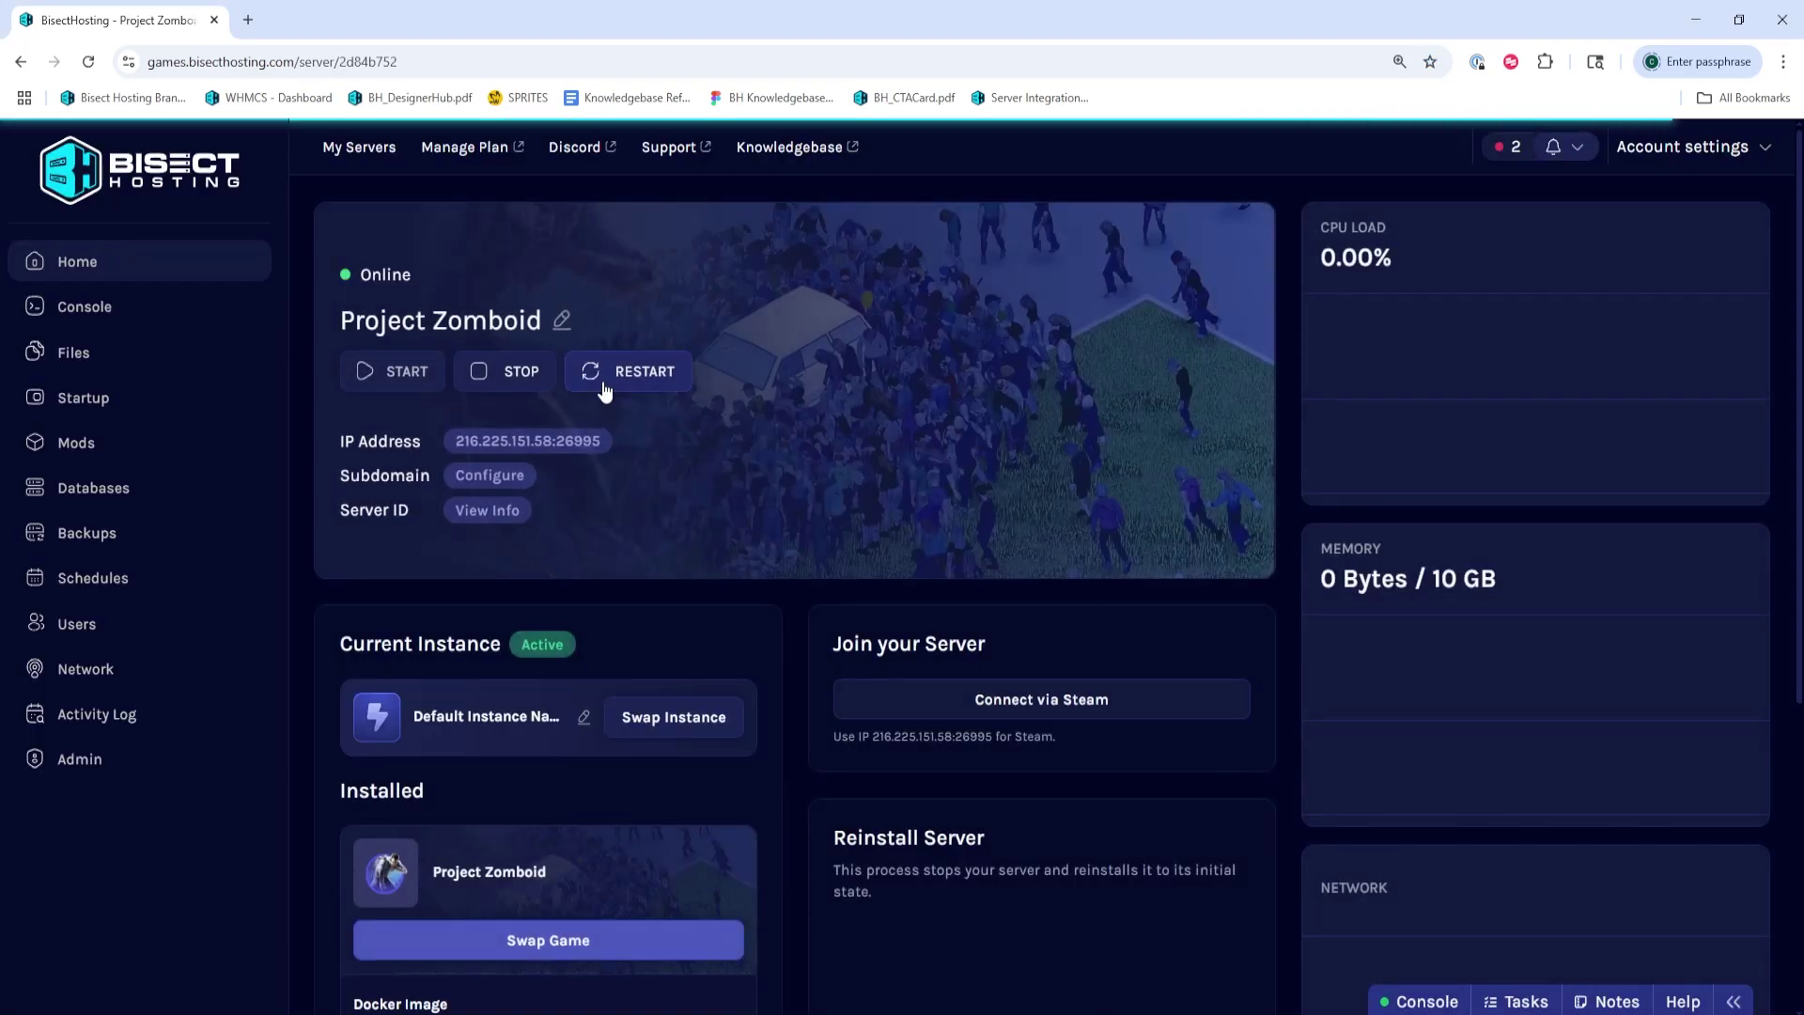
left_click(499, 384)
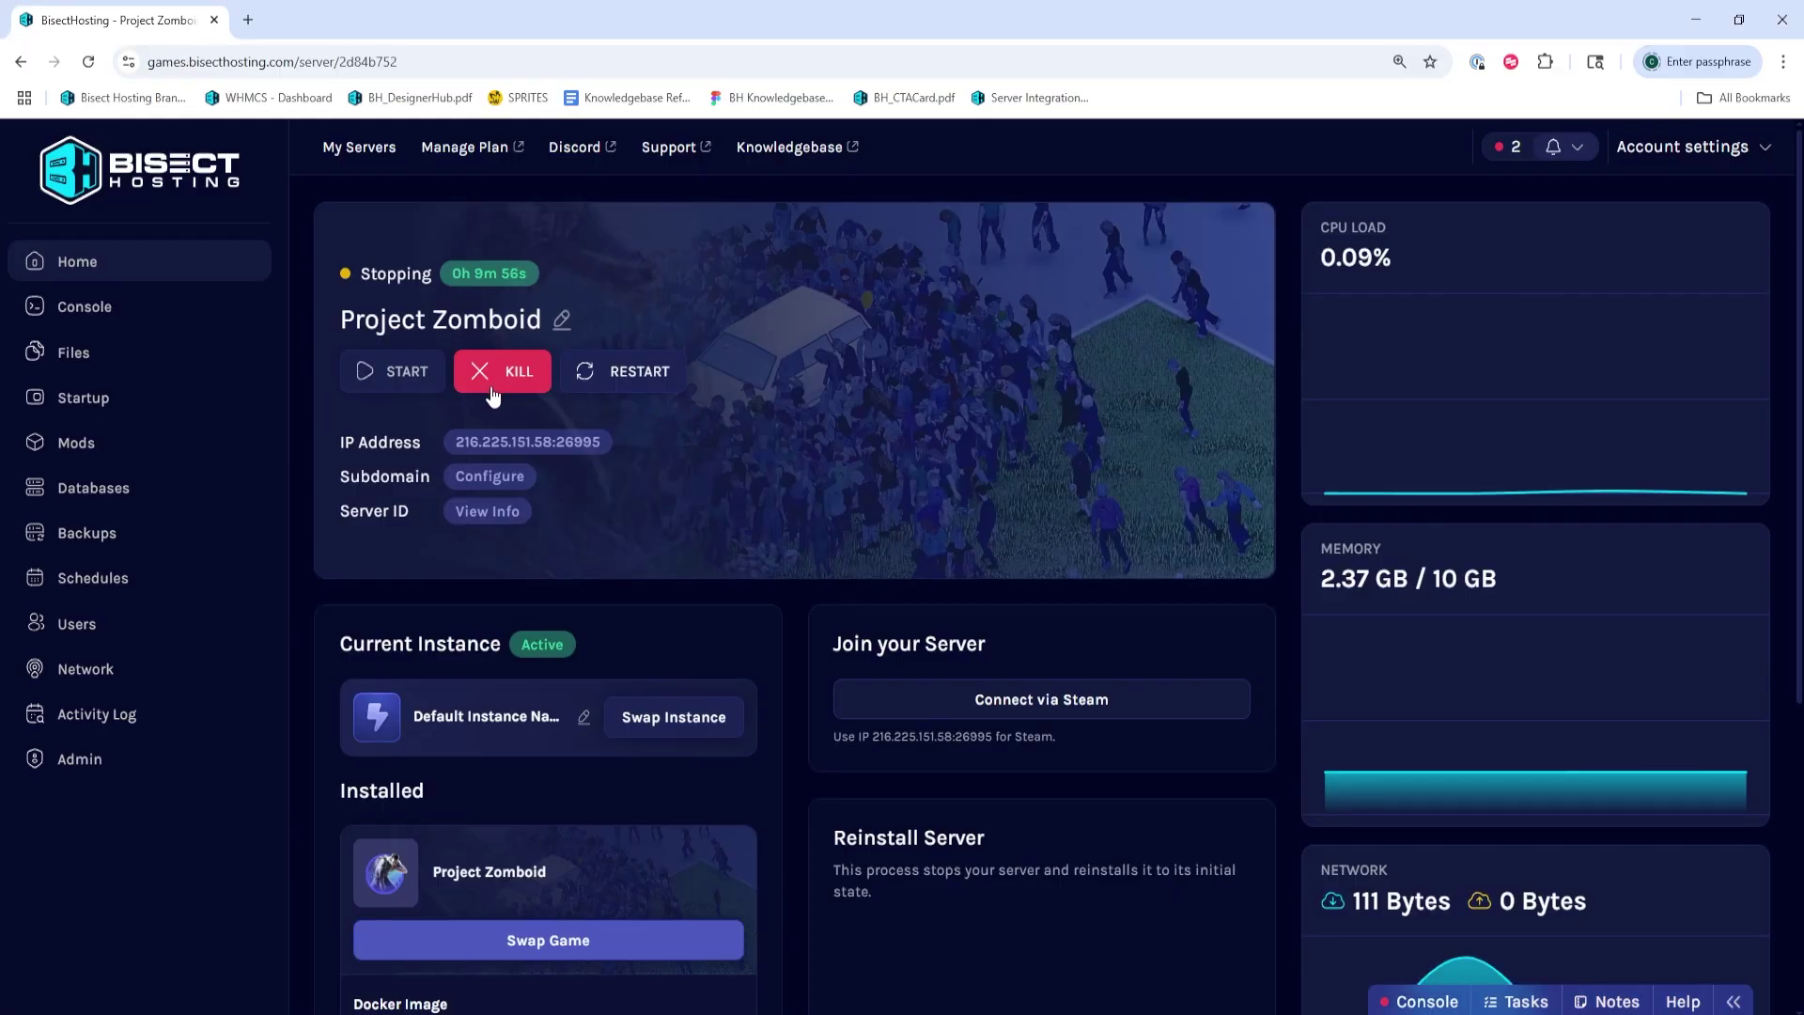
left_click(186, 371)
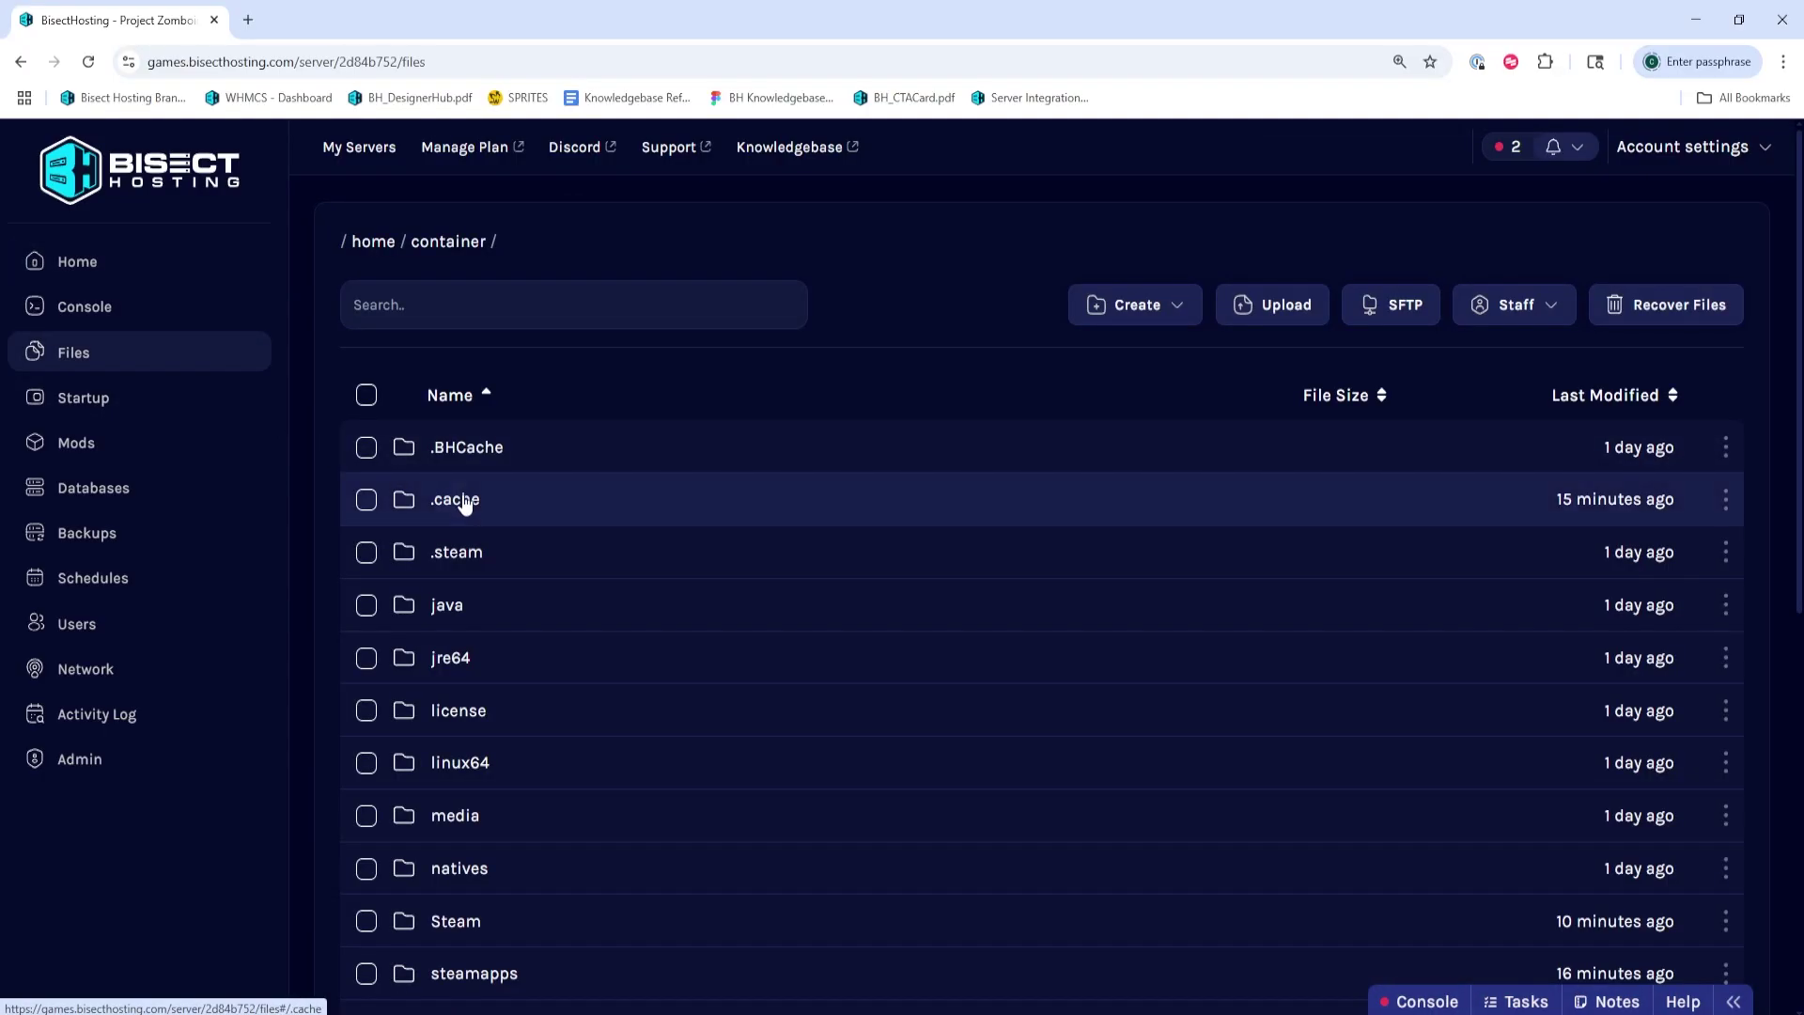
Open ProjectZomboidServer.ini from the .cache/Server folder in the file editor
left_click(570, 517)
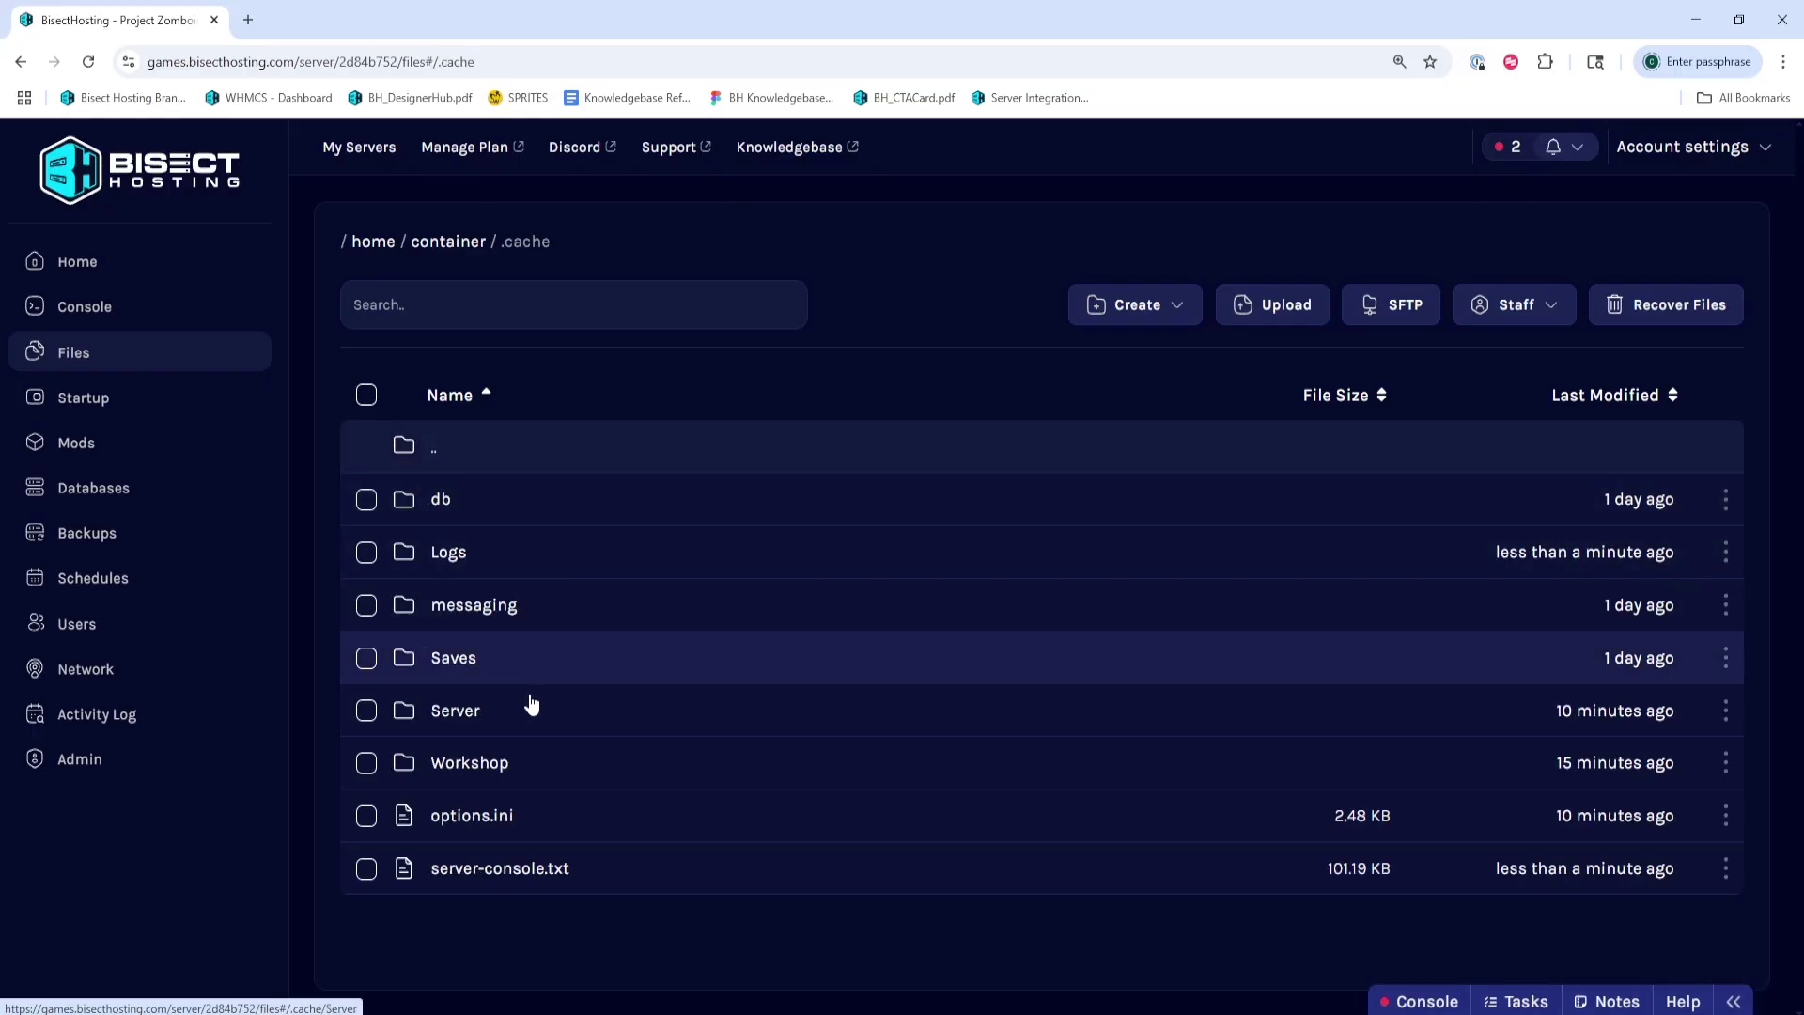
left_click(523, 716)
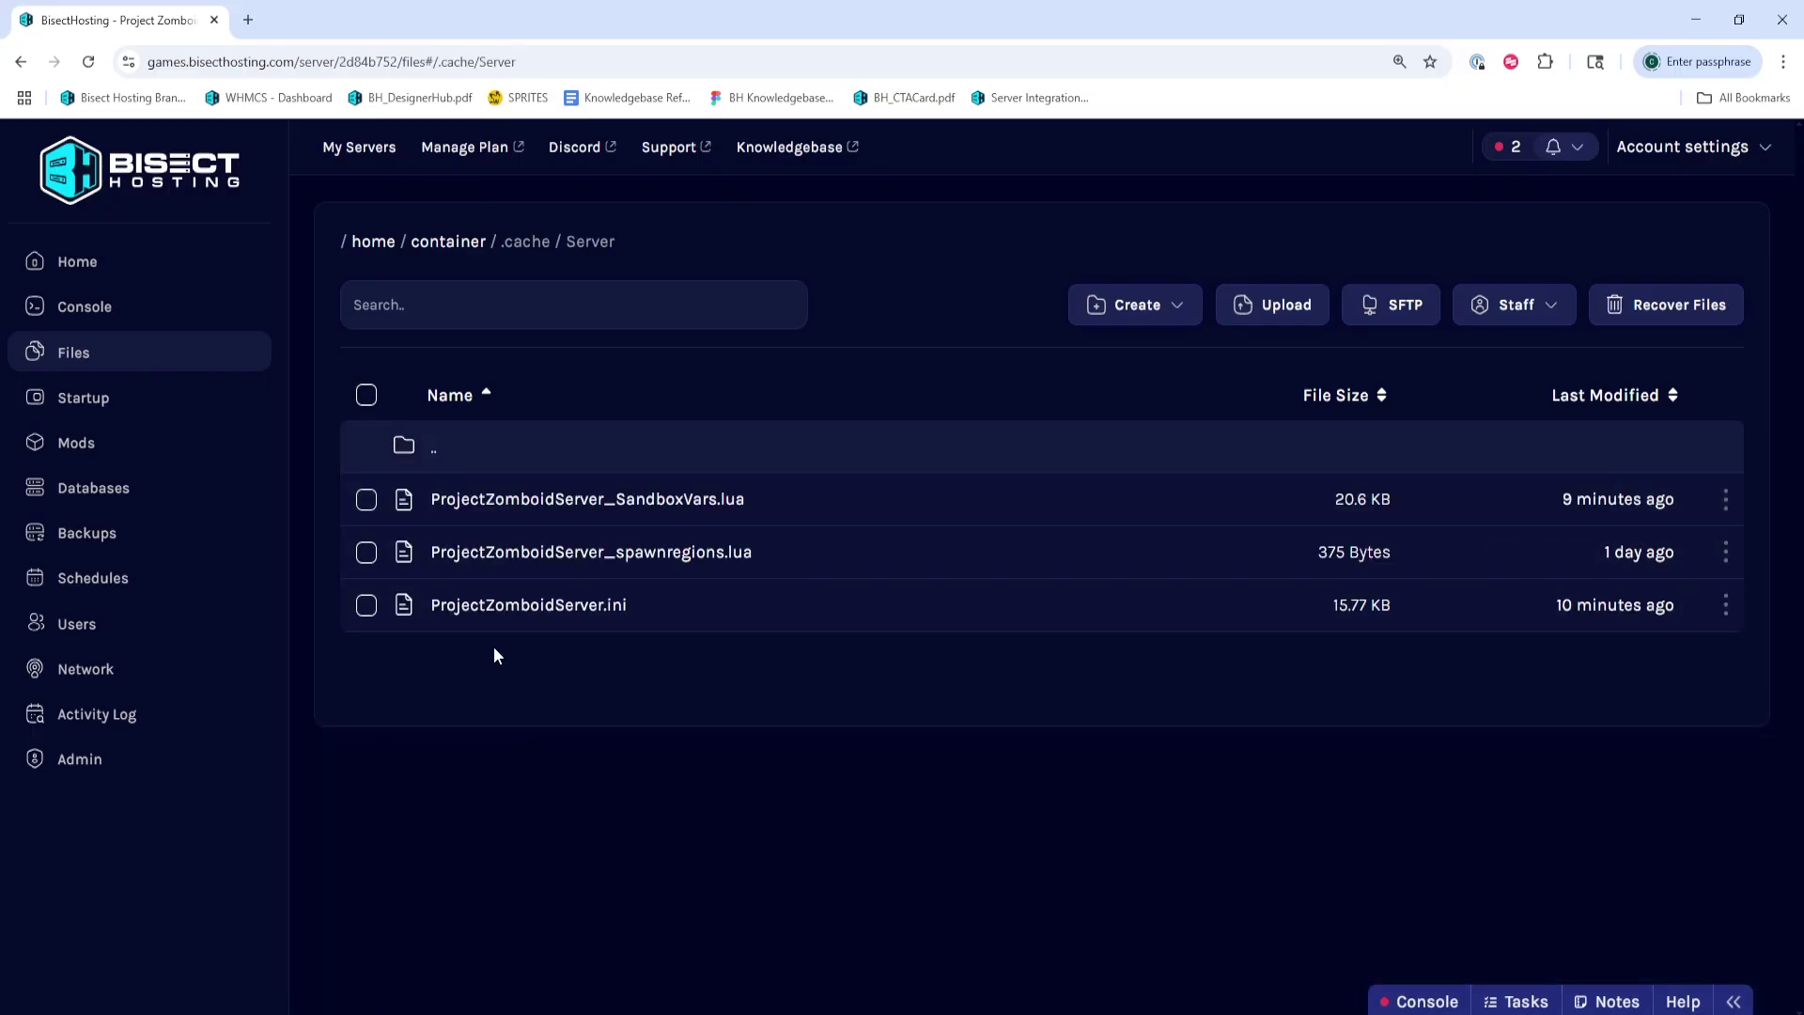
left_click(542, 613)
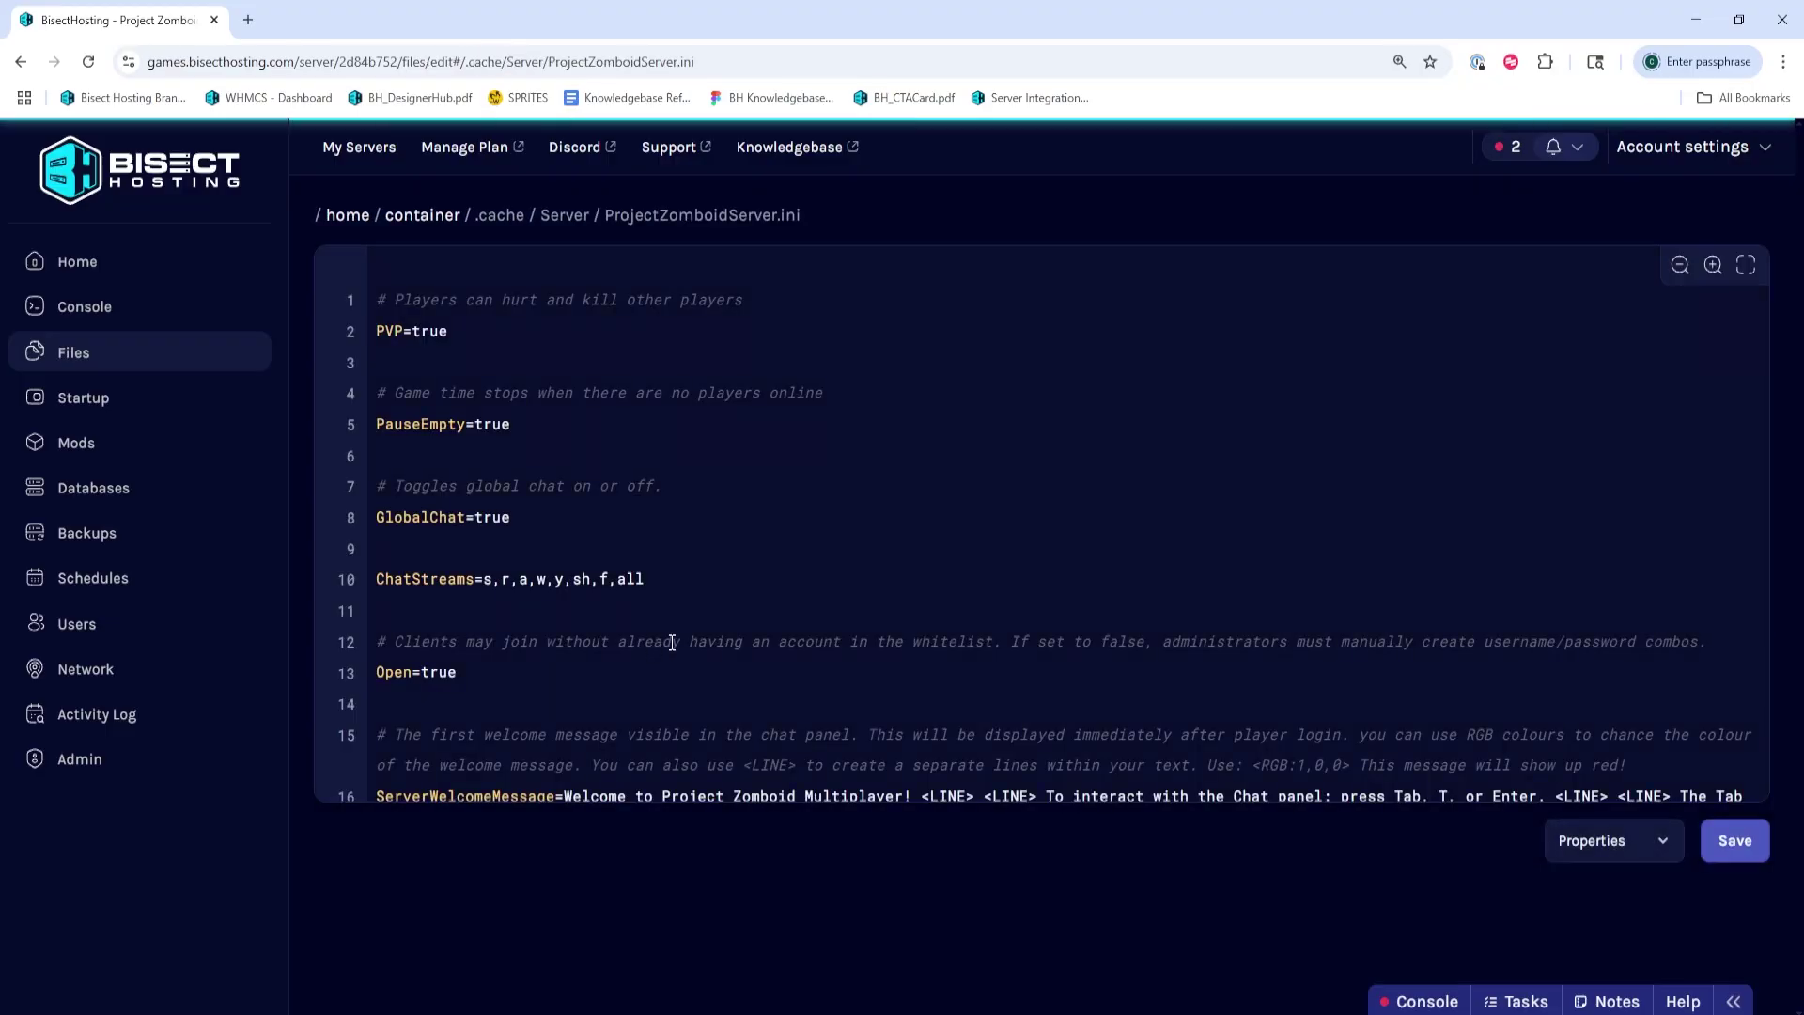
Change AntiCheatProtectionType12 on line 351 from true to false
scroll(691, 730, "down", 20)
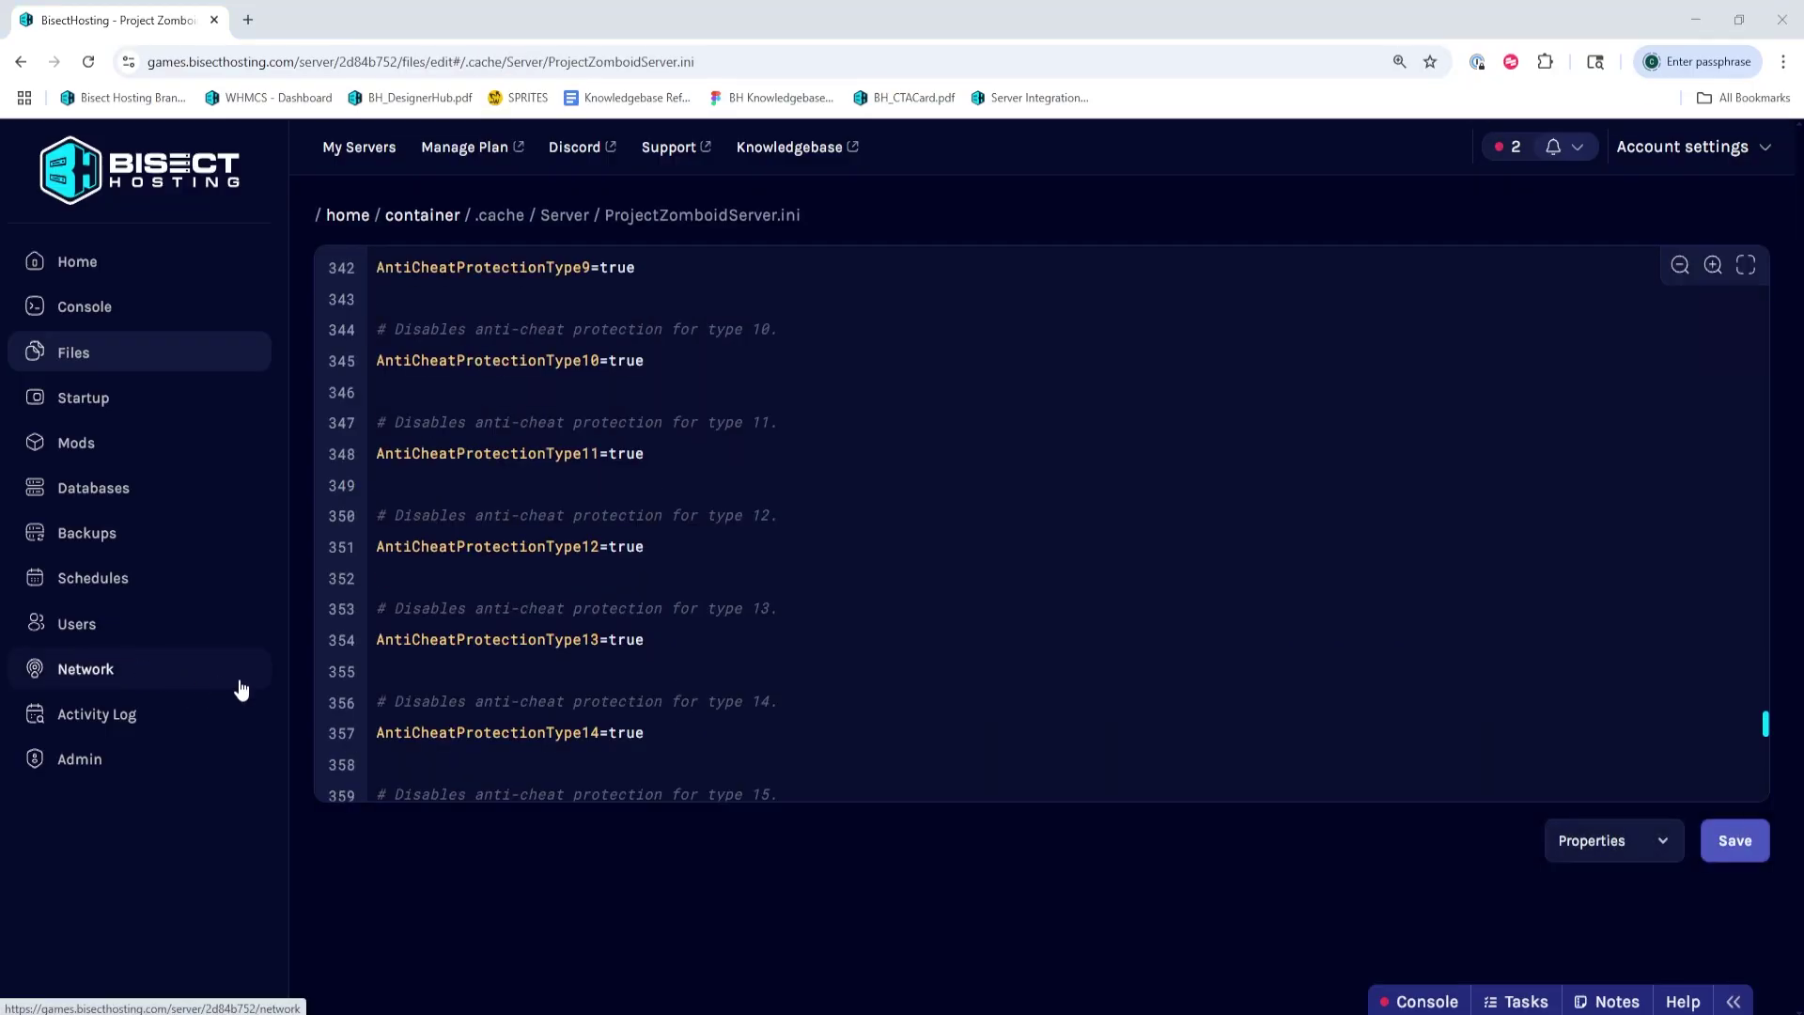
left_click_drag(376, 552, 599, 564)
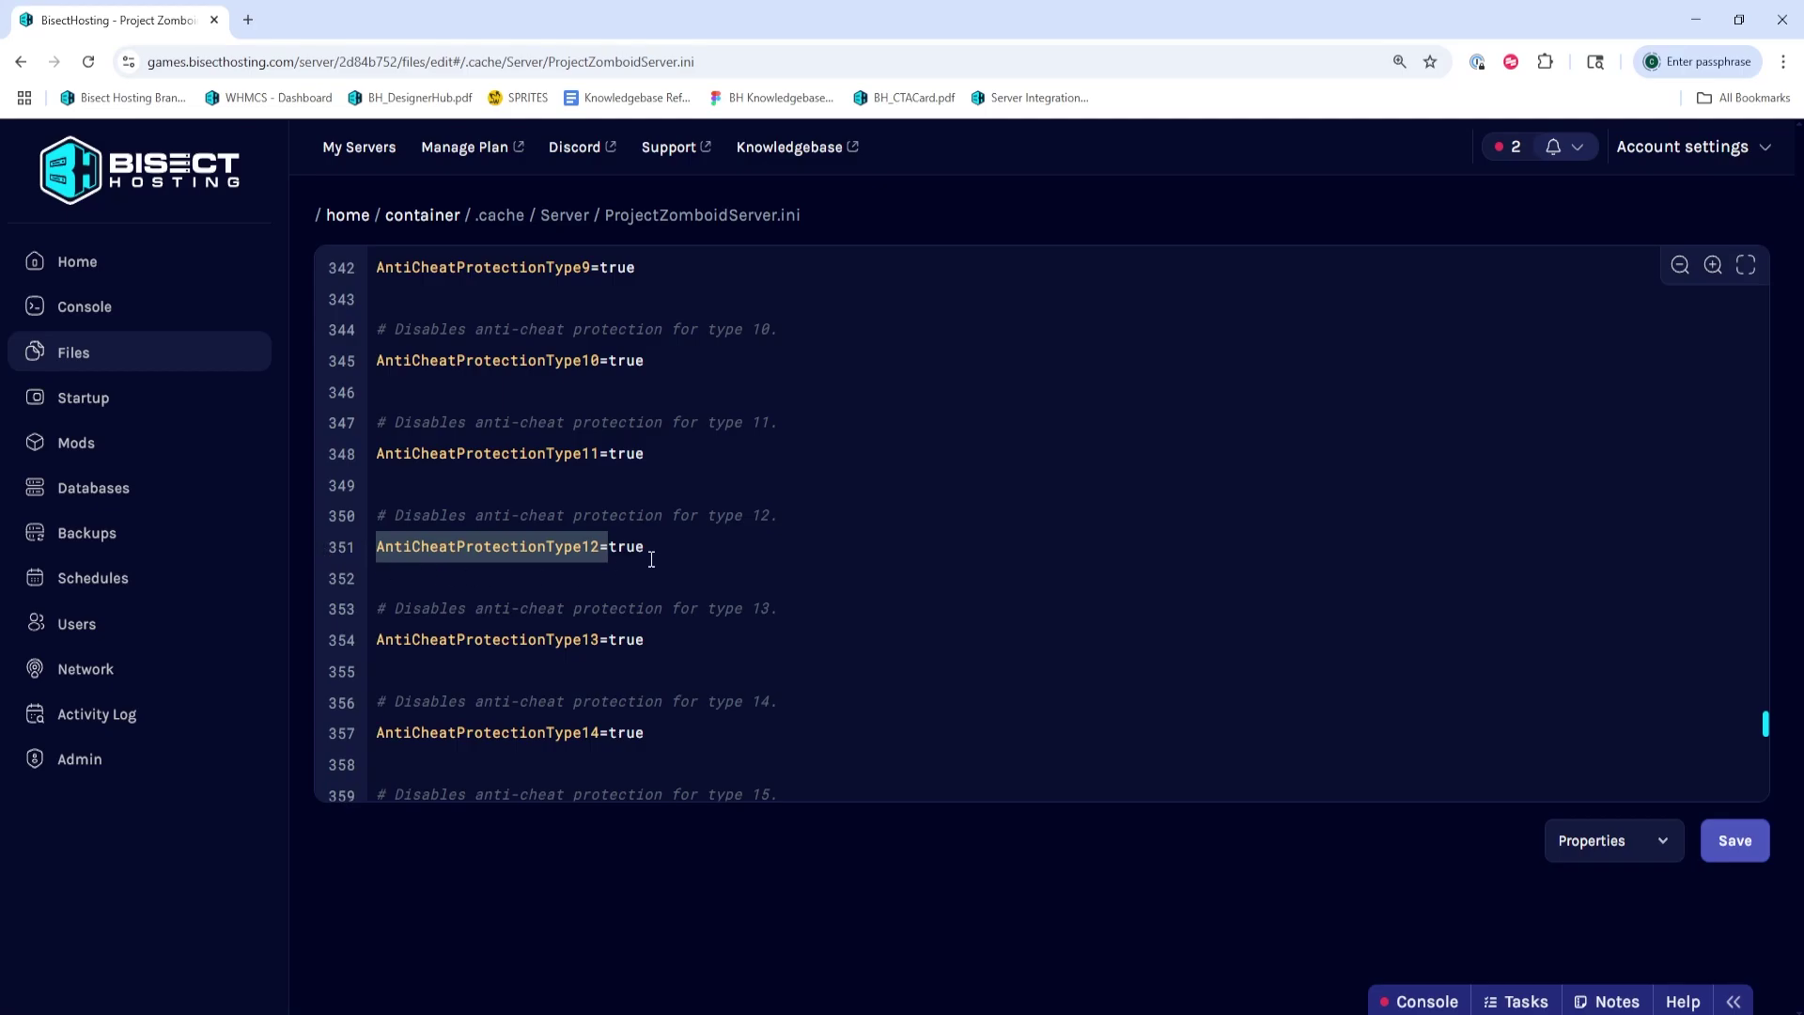
left_click_drag(651, 559, 629, 554)
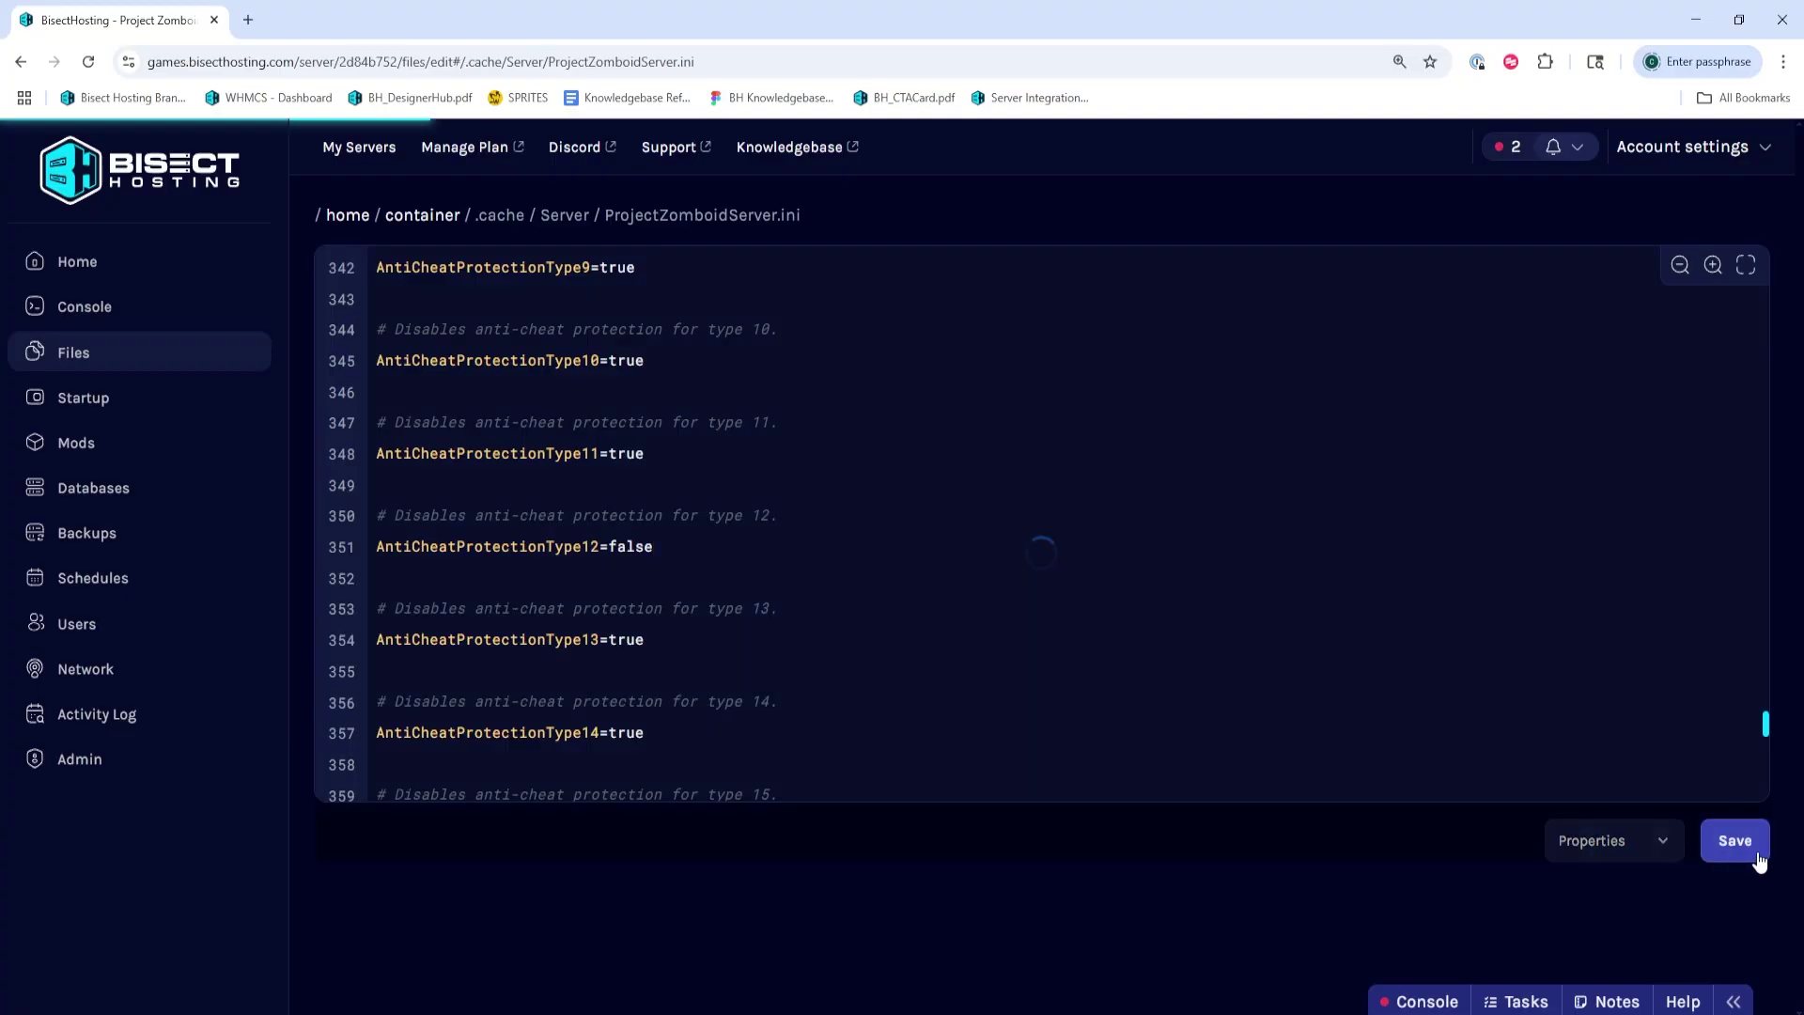
Return to the Project Zomboid server's Home dashboard
left_click(142, 274)
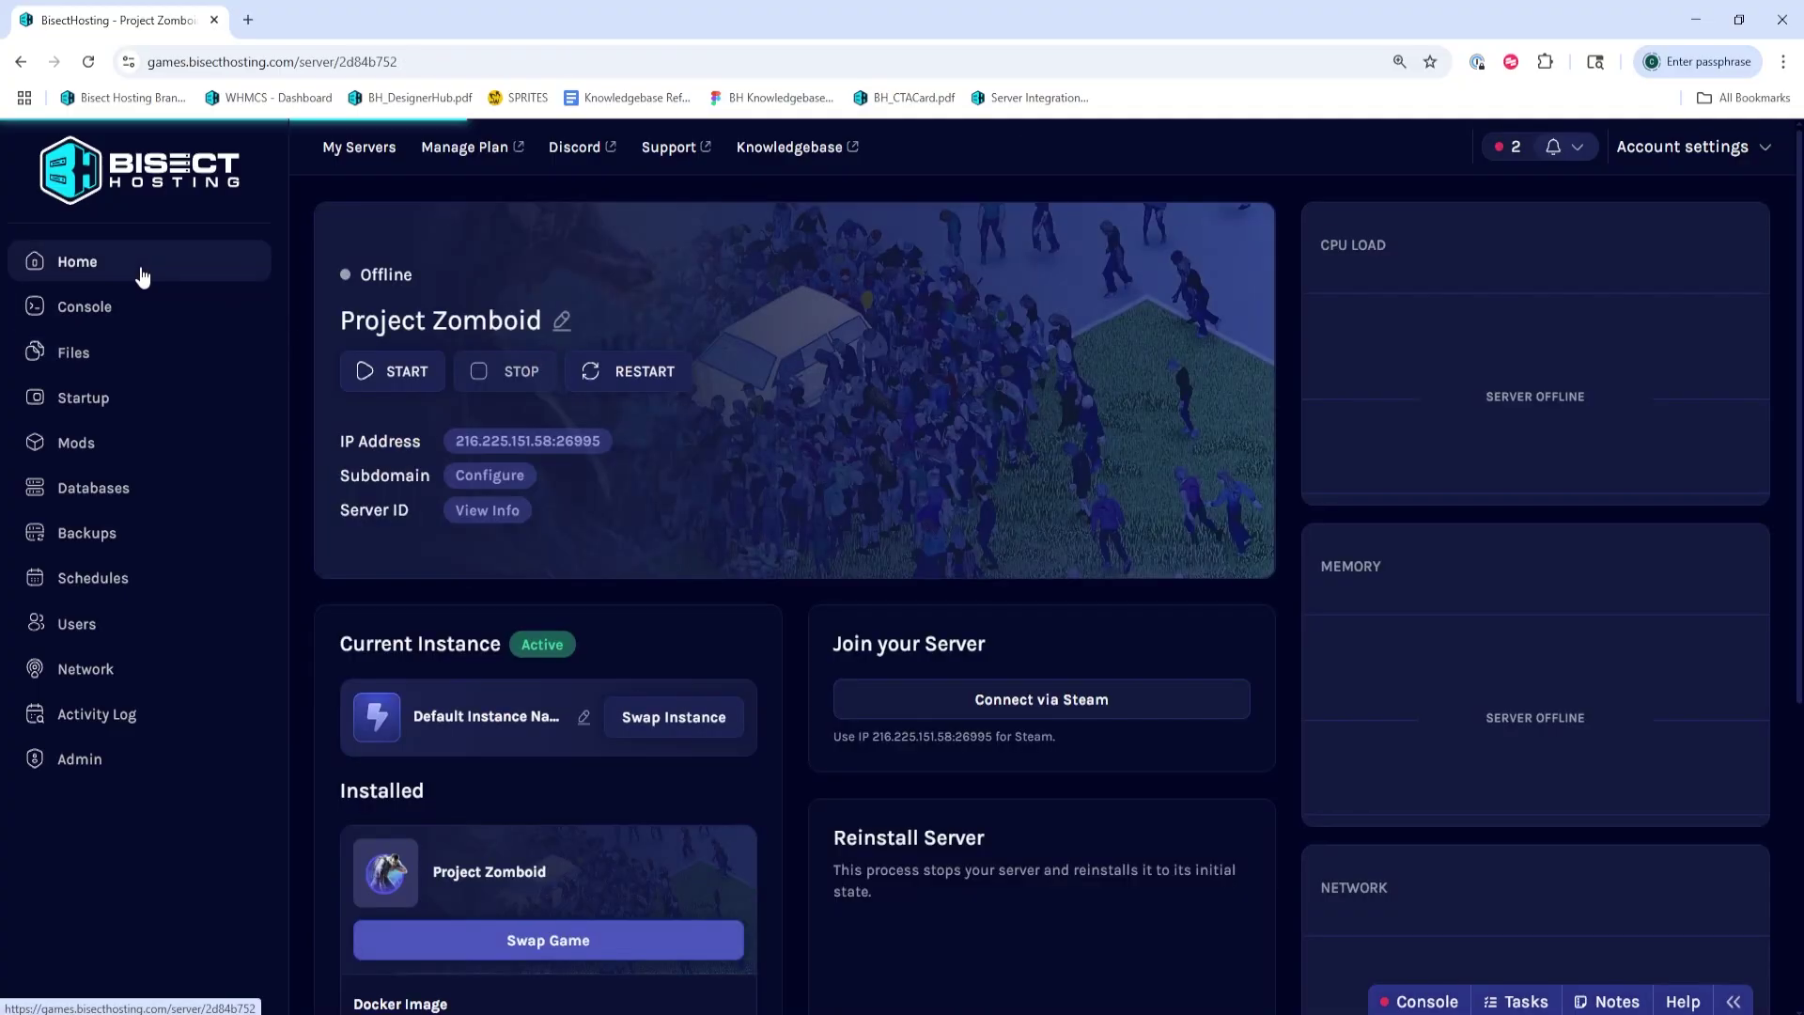